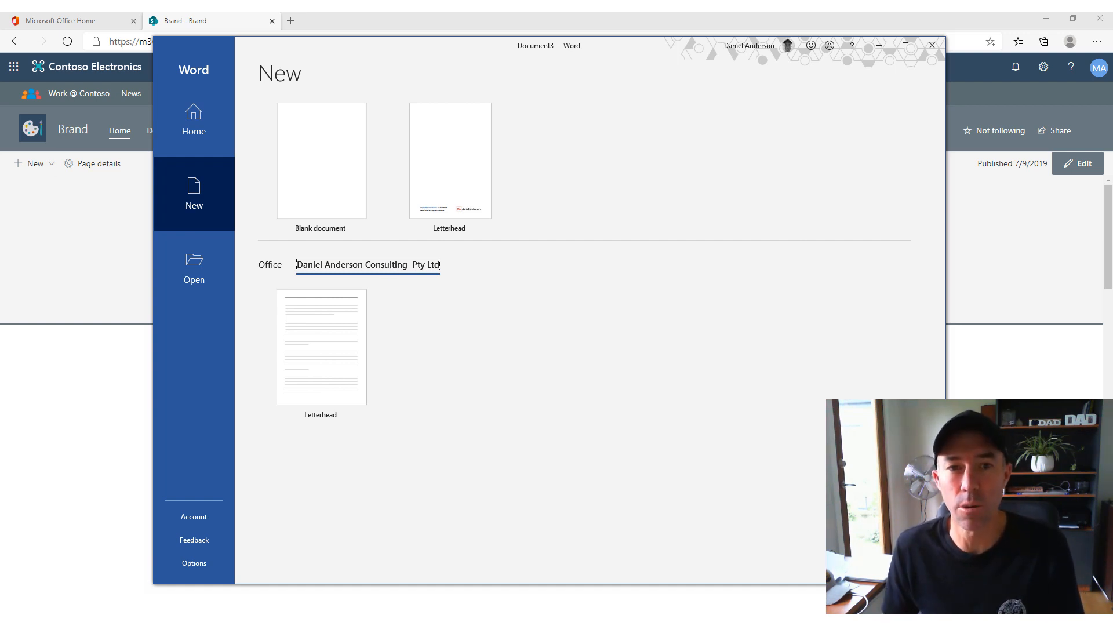
# View the files in the organization's OrgAssetLibrary through the image picker on The 365 Project site
pyautogui.moveTo(0, 133); pyautogui.dragTo(658, 19)
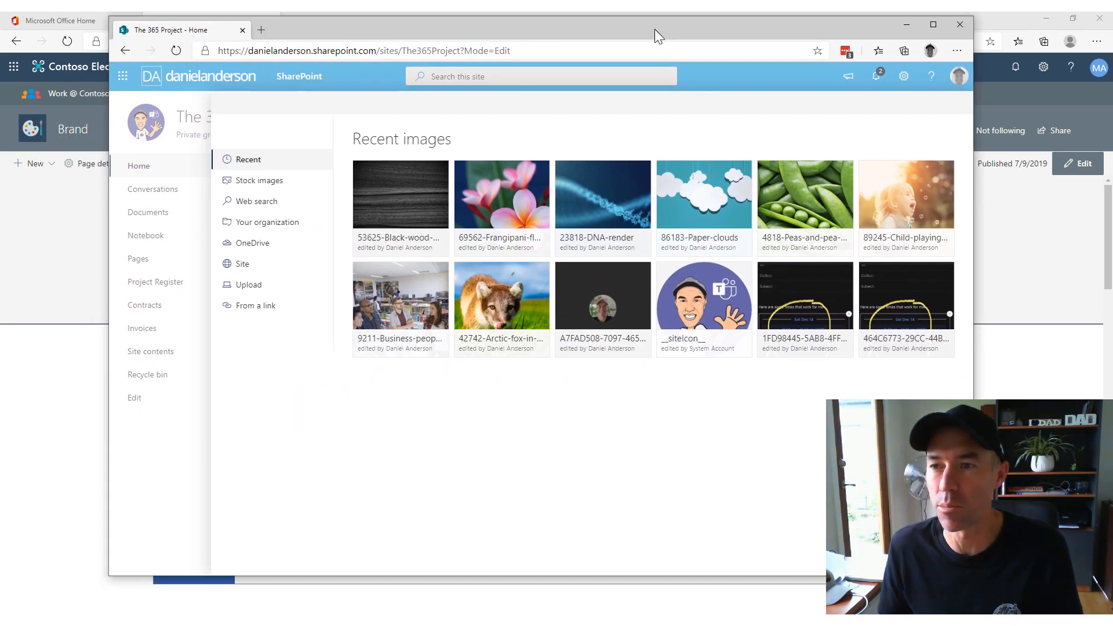
pyautogui.click(264, 226)
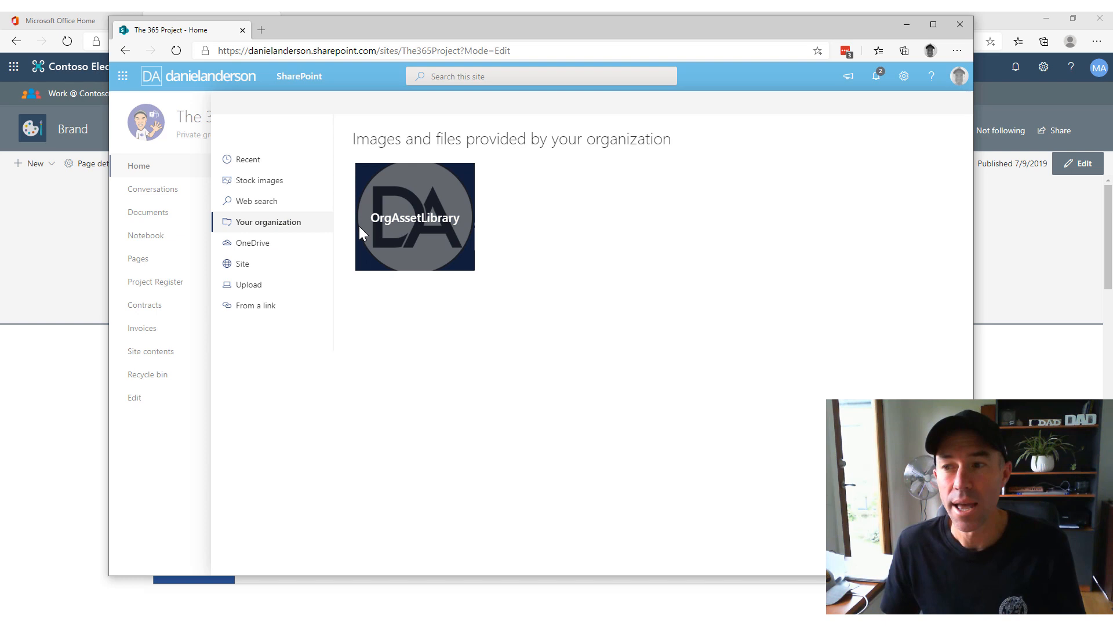
pyautogui.click(392, 225)
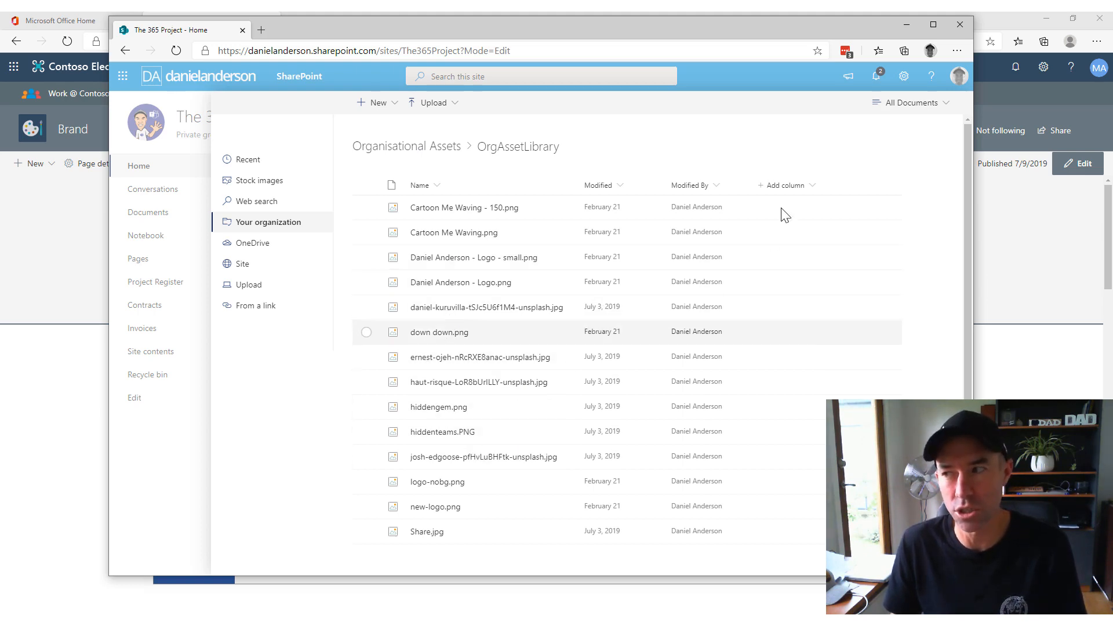
pyautogui.moveTo(721, 33); pyautogui.dragTo(536, 71)
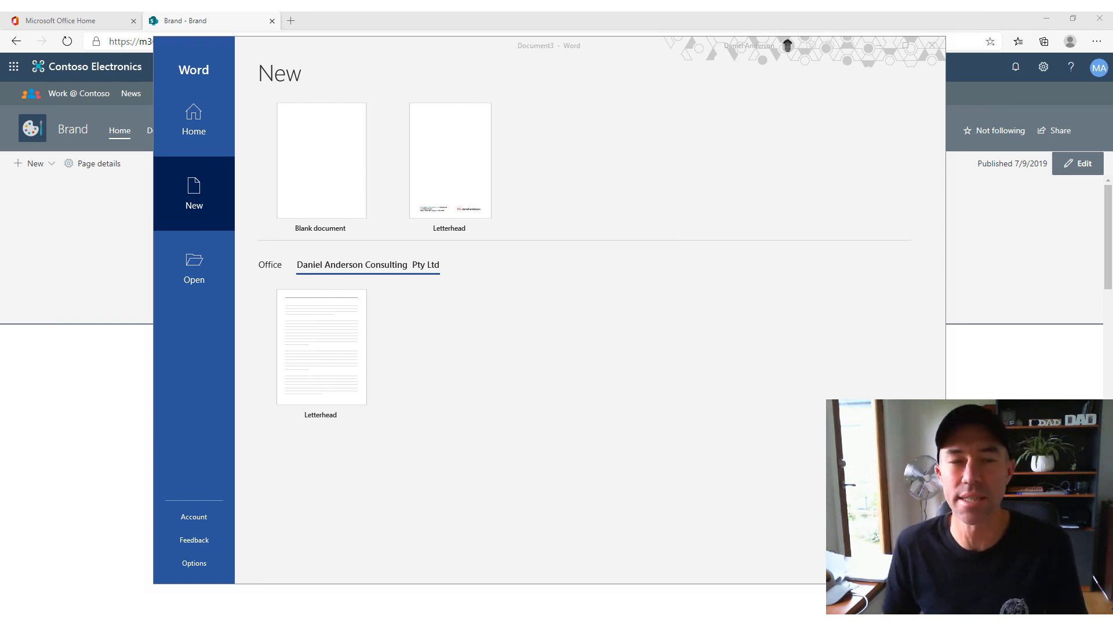
pyautogui.moveTo(0, 133); pyautogui.dragTo(506, 28)
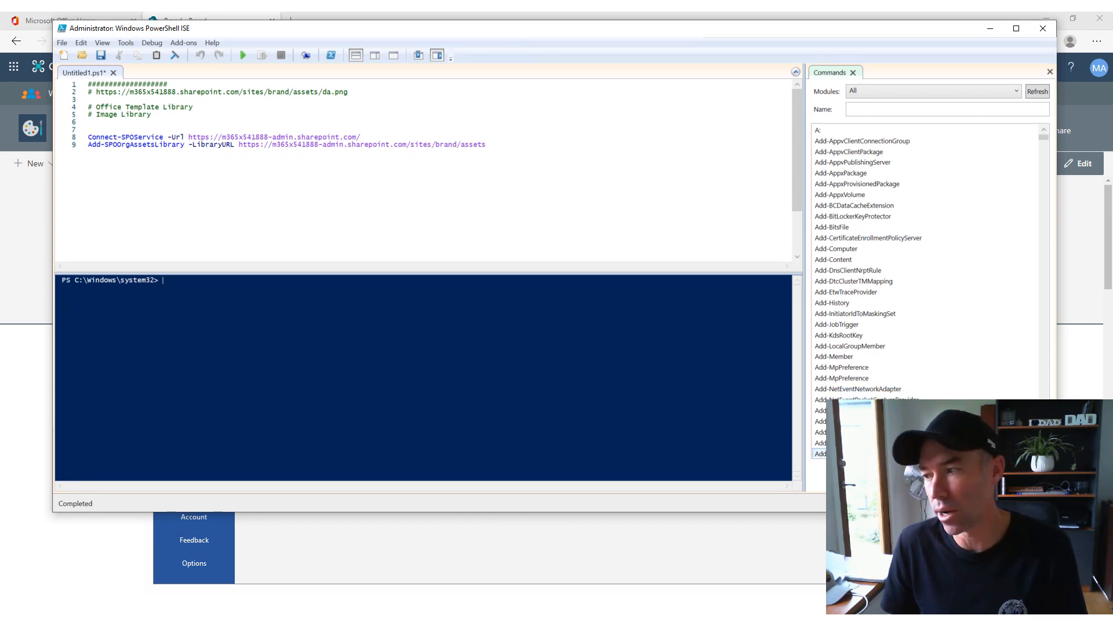
pyautogui.moveTo(1056, 512); pyautogui.dragTo(981, 552)
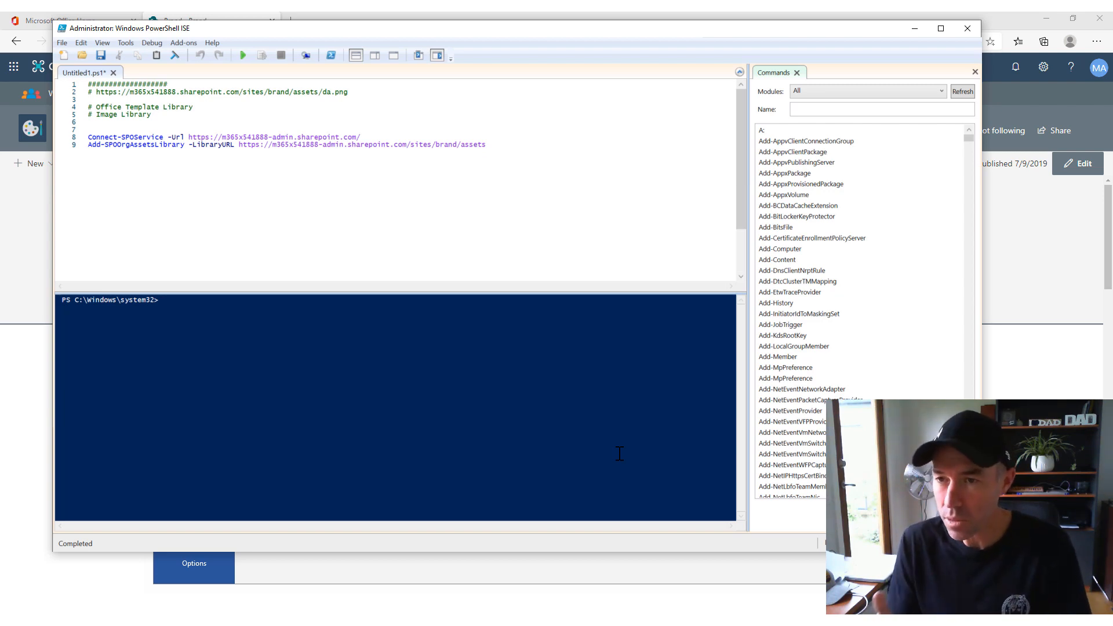
pyautogui.click(255, 191)
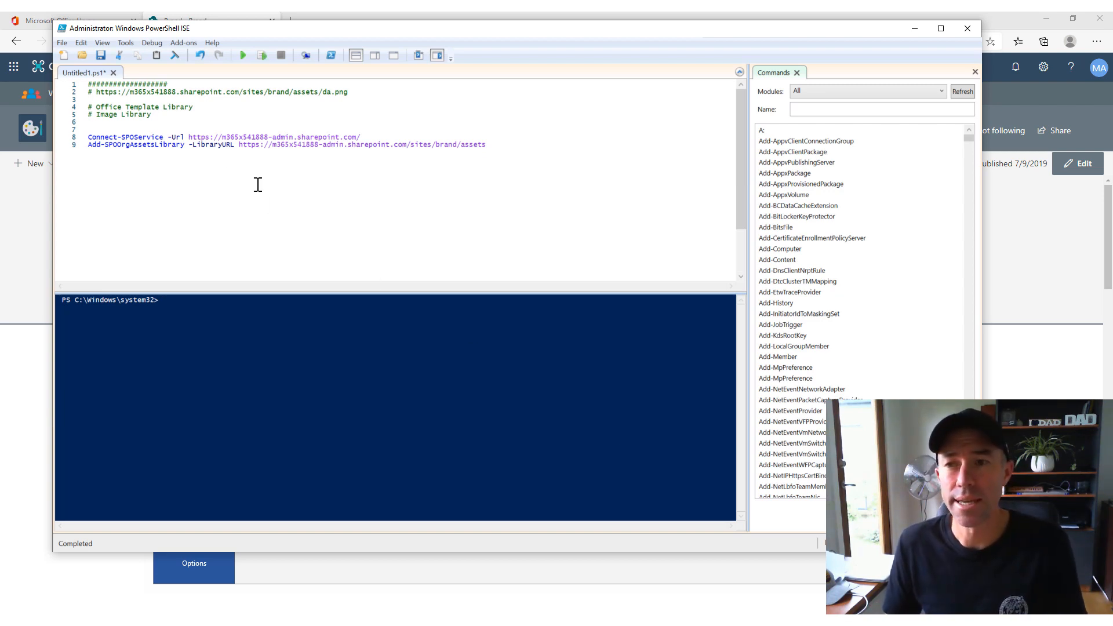
pyautogui.click(135, 137)
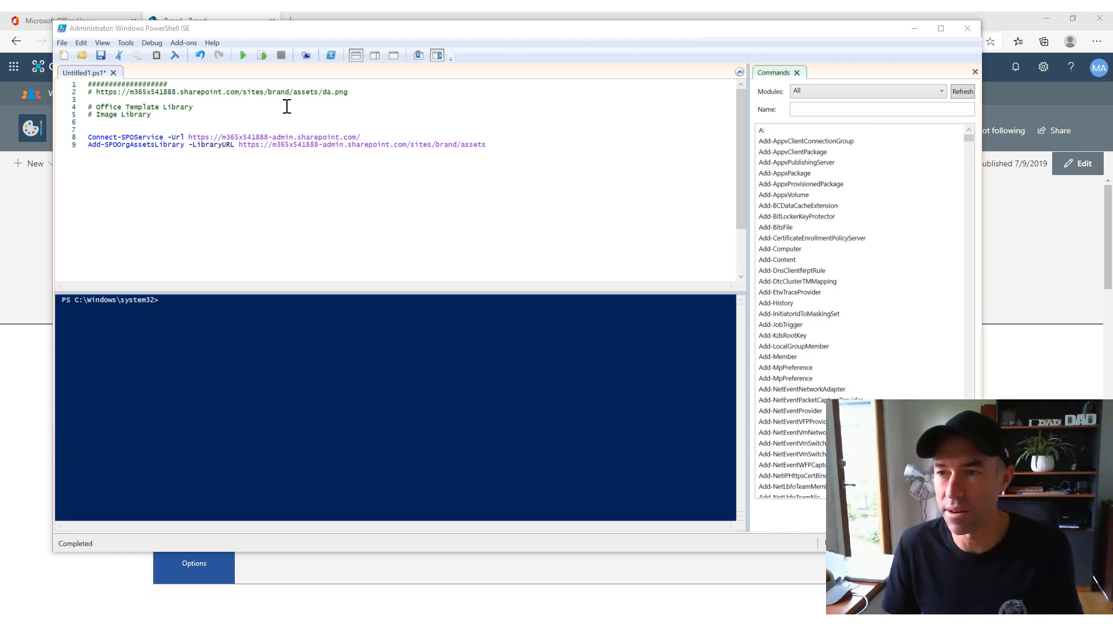
pyautogui.moveTo(370, 136); pyautogui.dragTo(86, 137)
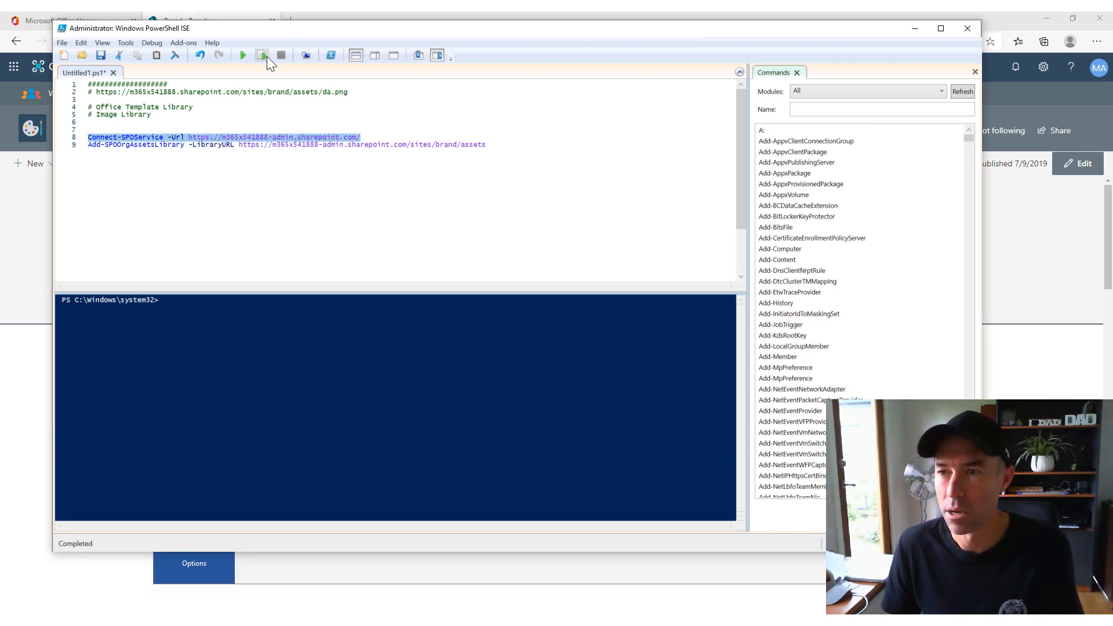
pyautogui.click(263, 56)
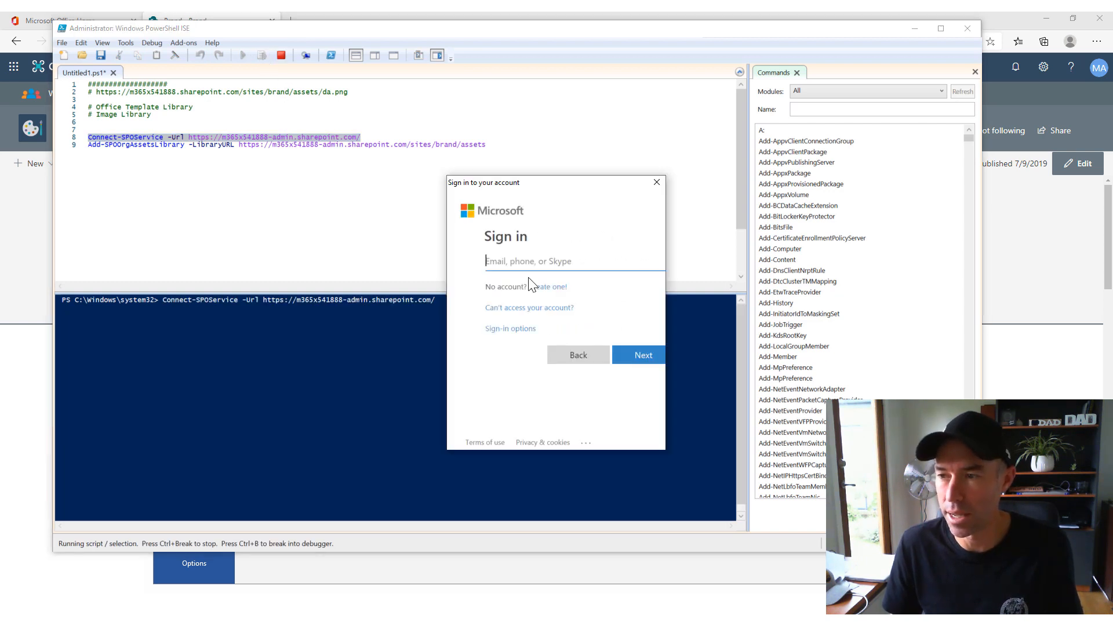
# Sign in to the SharePoint Online service with the admin account's e-mail and password
pyautogui.hotkey('ctrl', 'v')
pyautogui.click(619, 358)
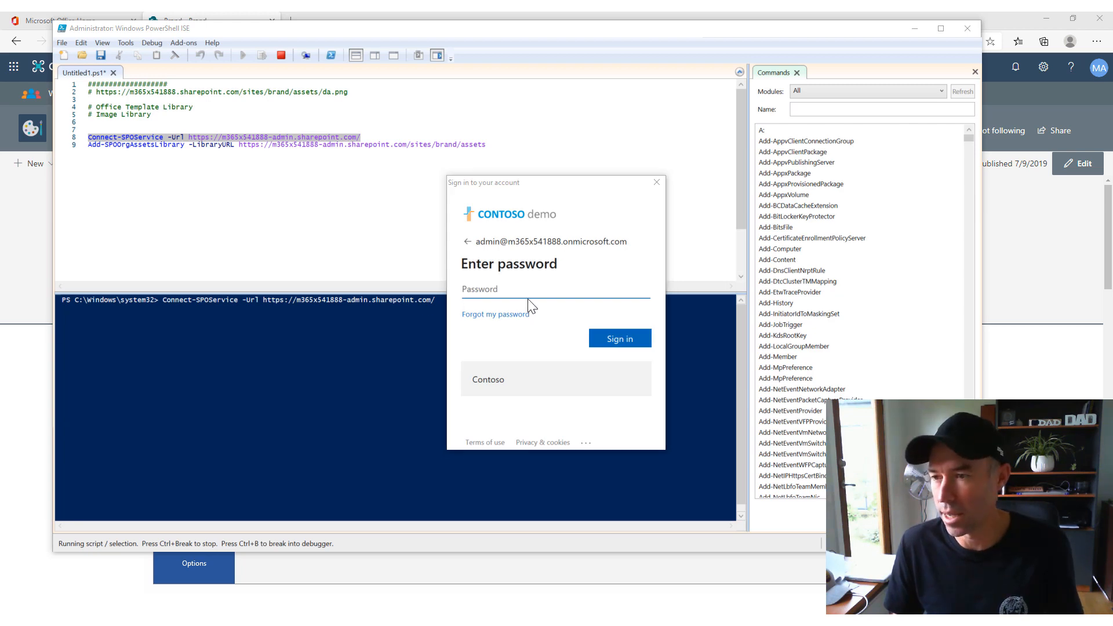
pyautogui.click(554, 287)
pyautogui.hotkey('ctrl', 'v')
pyautogui.click(601, 342)
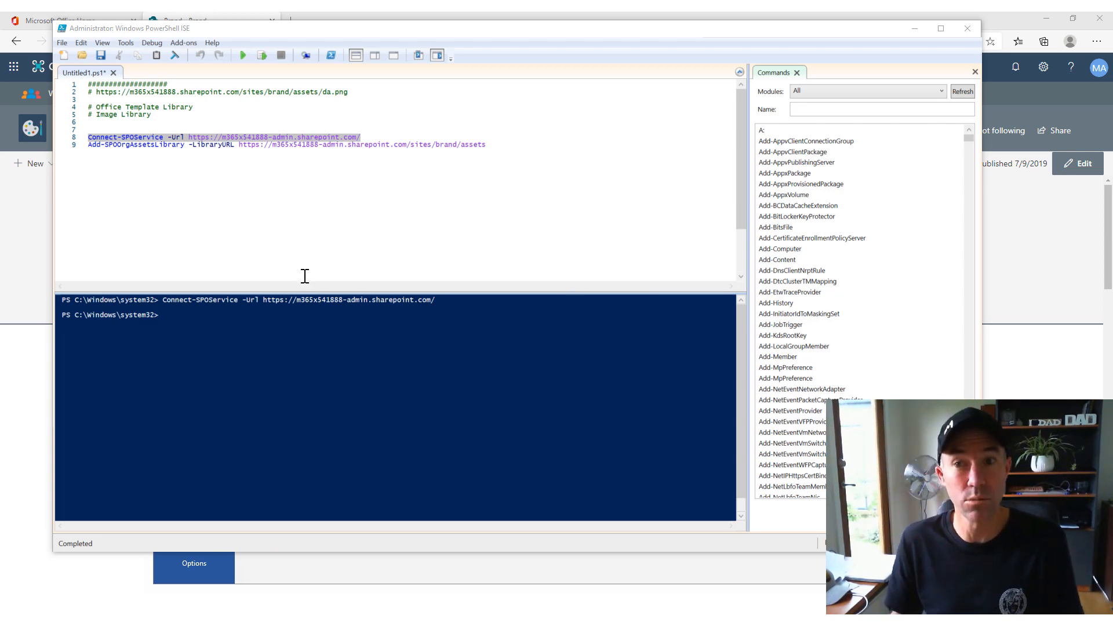
# Minimize the Word window and place the PowerShell ISE window over the Brand site
pyautogui.moveTo(404, 26); pyautogui.dragTo(0, 46)
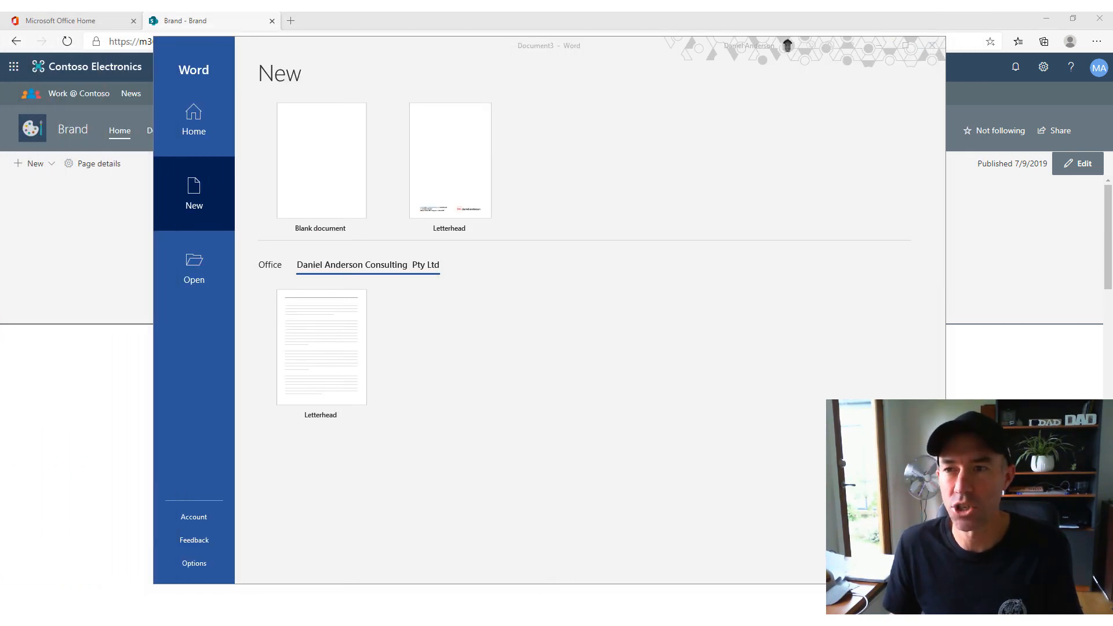
pyautogui.click(883, 48)
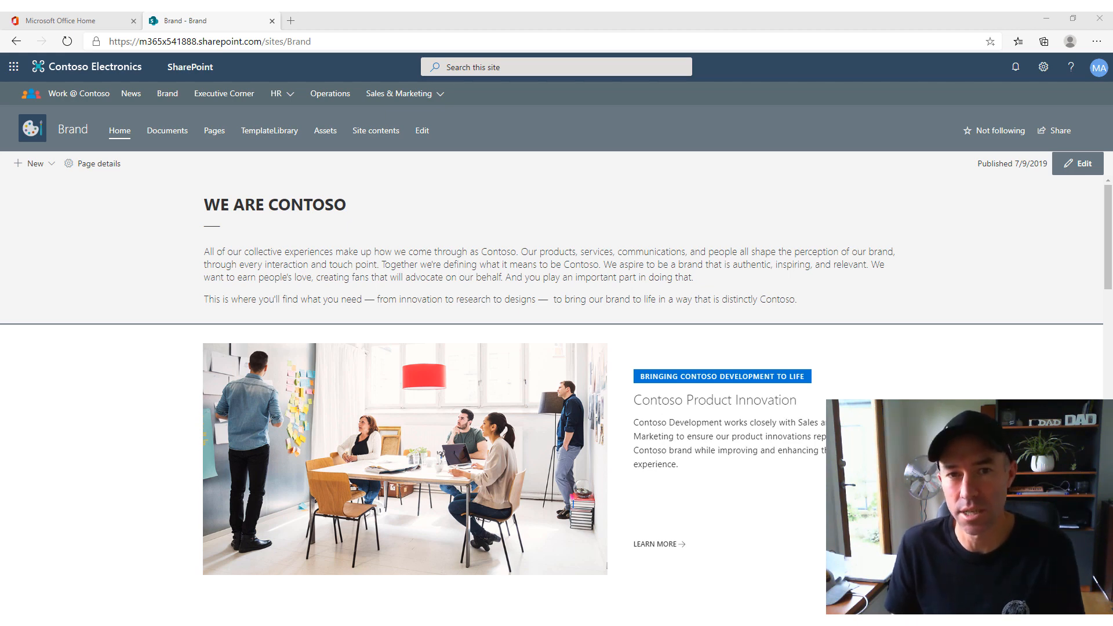
pyautogui.moveTo(0, 70); pyautogui.dragTo(727, 64)
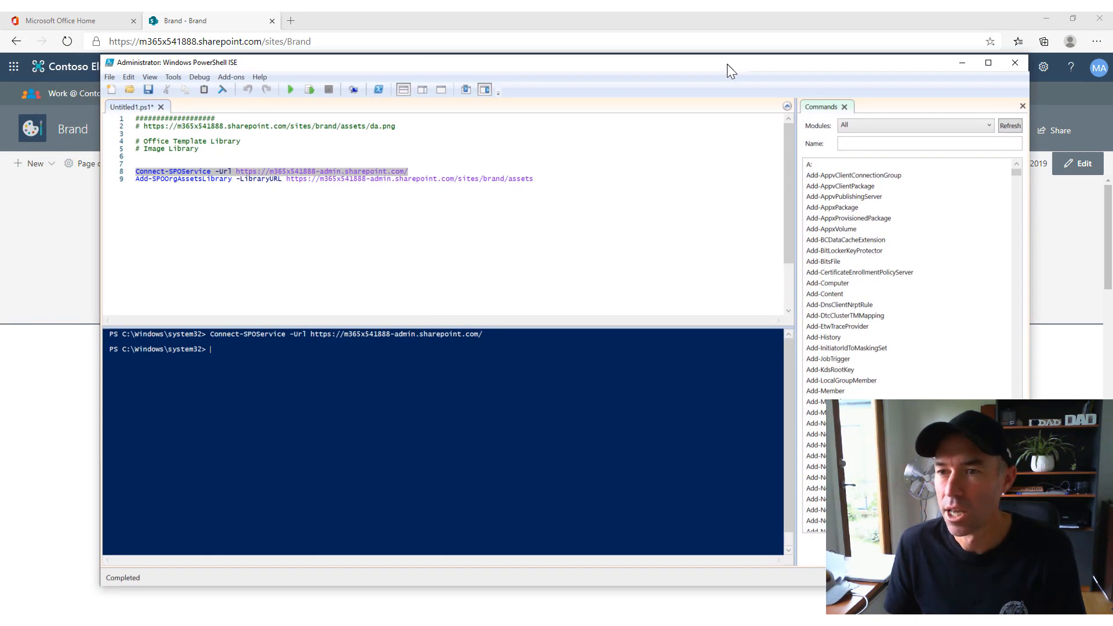
# Examine the Add-SPOOrgAssetsLibrary command and its LibraryURL value, including the library name at the end of the address
pyautogui.click(561, 202)
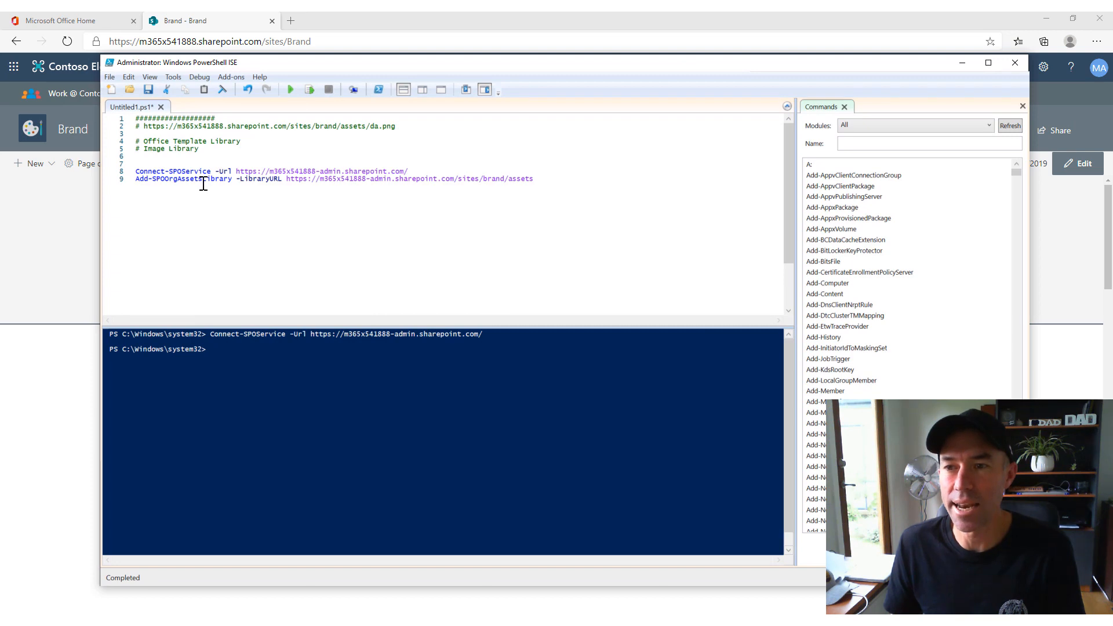
pyautogui.moveTo(235, 183); pyautogui.dragTo(135, 181)
pyautogui.click(252, 183)
pyautogui.moveTo(236, 183); pyautogui.dragTo(524, 183)
pyautogui.click(525, 184)
pyautogui.doubleClick(525, 179)
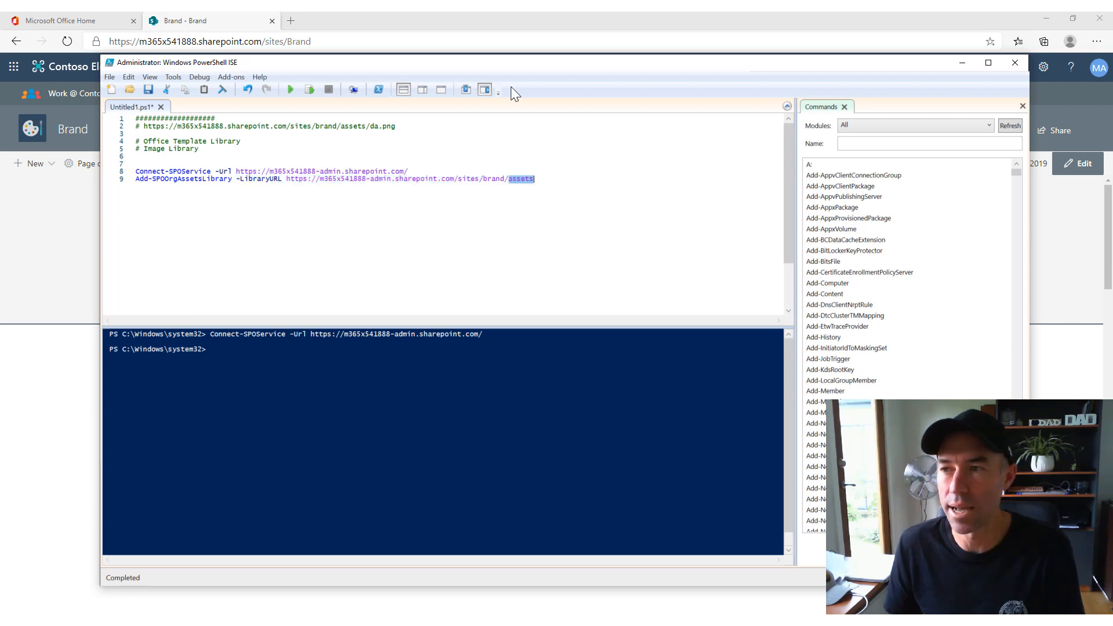
# Open the Brand site's TemplateLibrary in the browser and copy its address up to the library name
pyautogui.moveTo(532, 61); pyautogui.dragTo(0, 87)
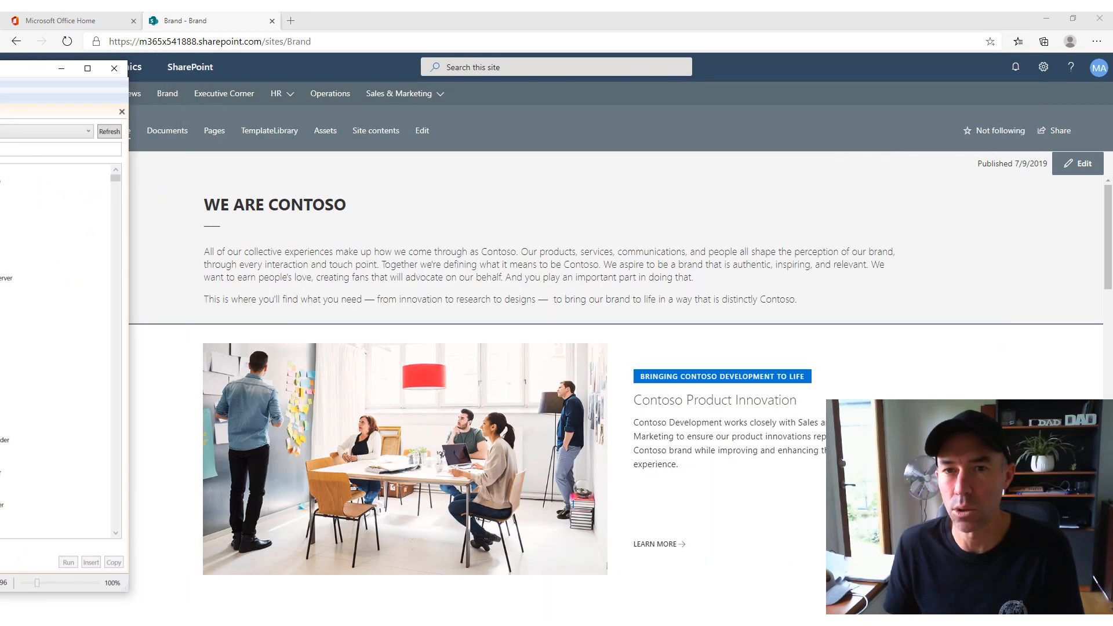
pyautogui.click(259, 131)
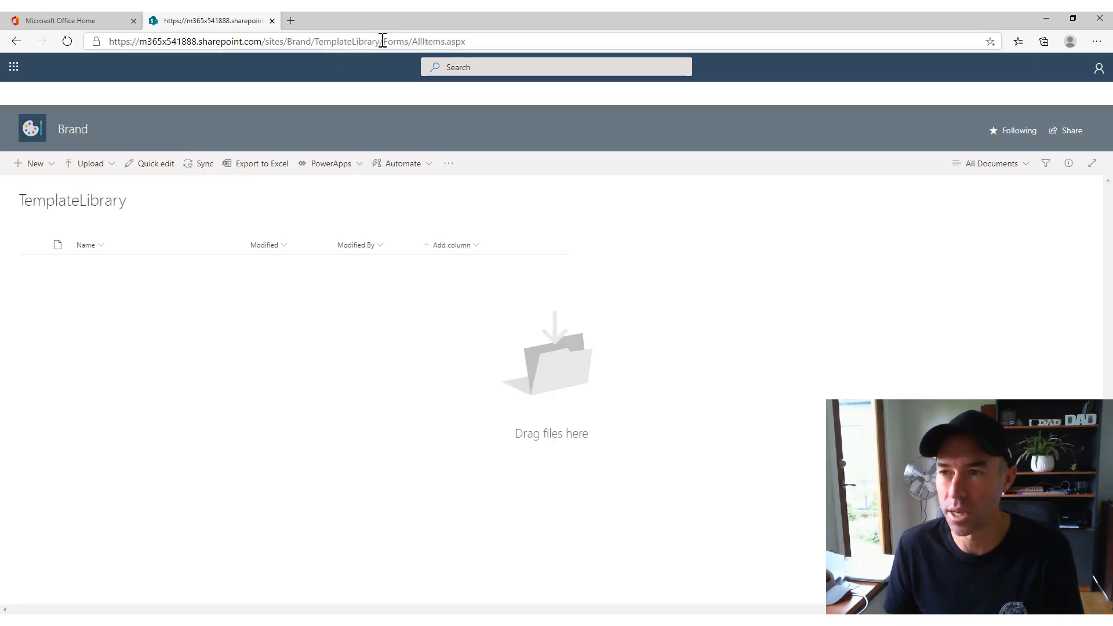
pyautogui.moveTo(381, 41); pyautogui.dragTo(22, 43)
pyautogui.hotkey('ctrl', 'c')
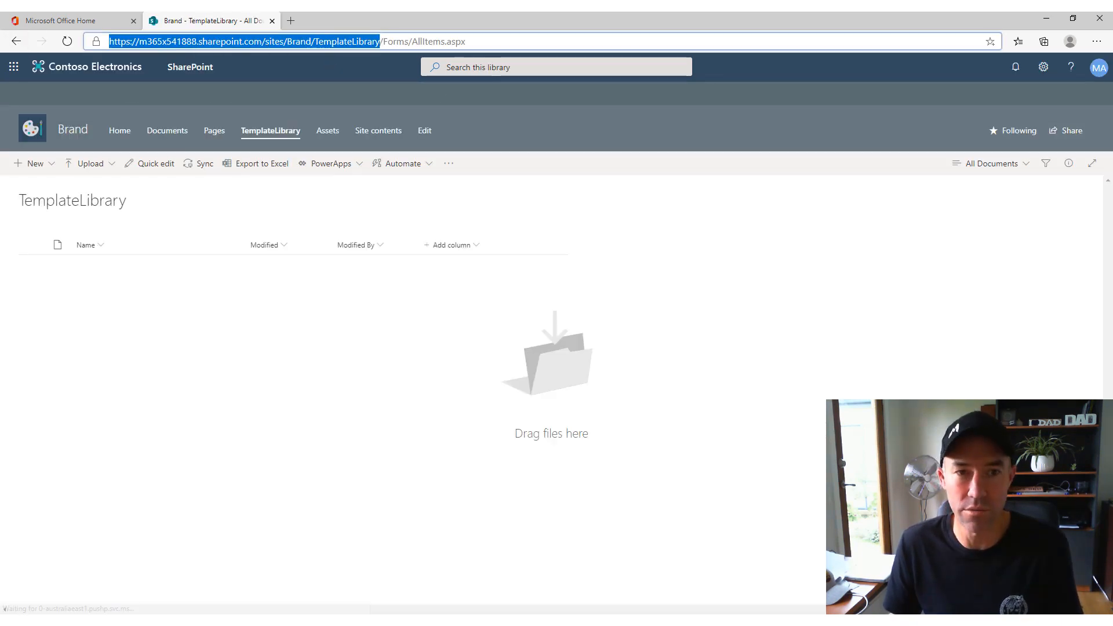
pyautogui.moveTo(0, 113); pyautogui.dragTo(623, 83)
pyautogui.moveTo(515, 172); pyautogui.dragTo(266, 173)
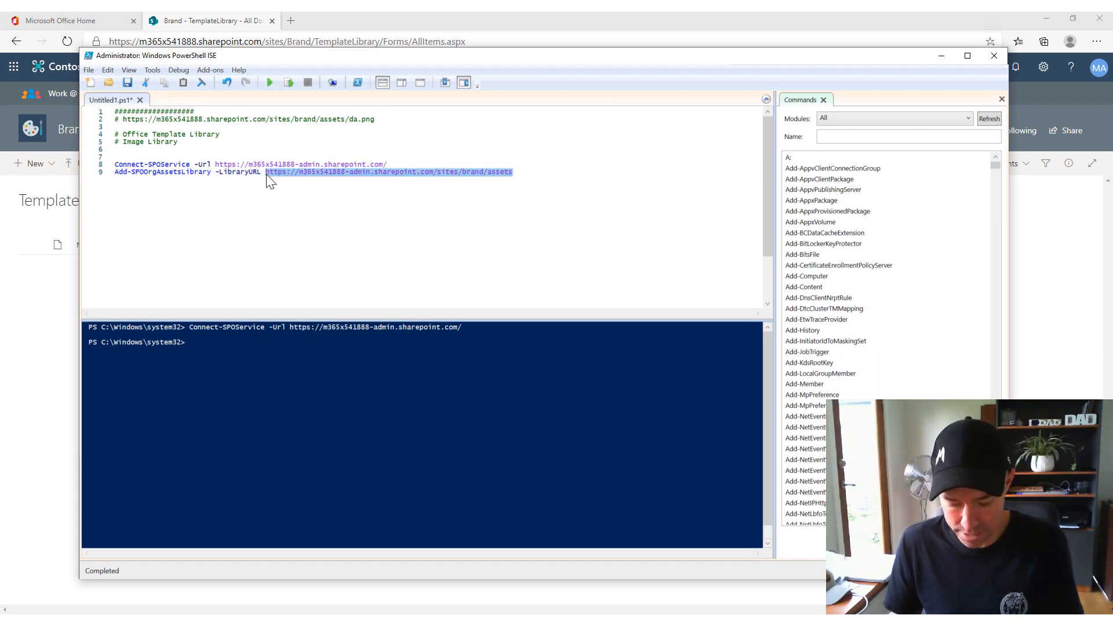
pyautogui.hotkey('ctrl', 'v')
pyautogui.click(532, 174)
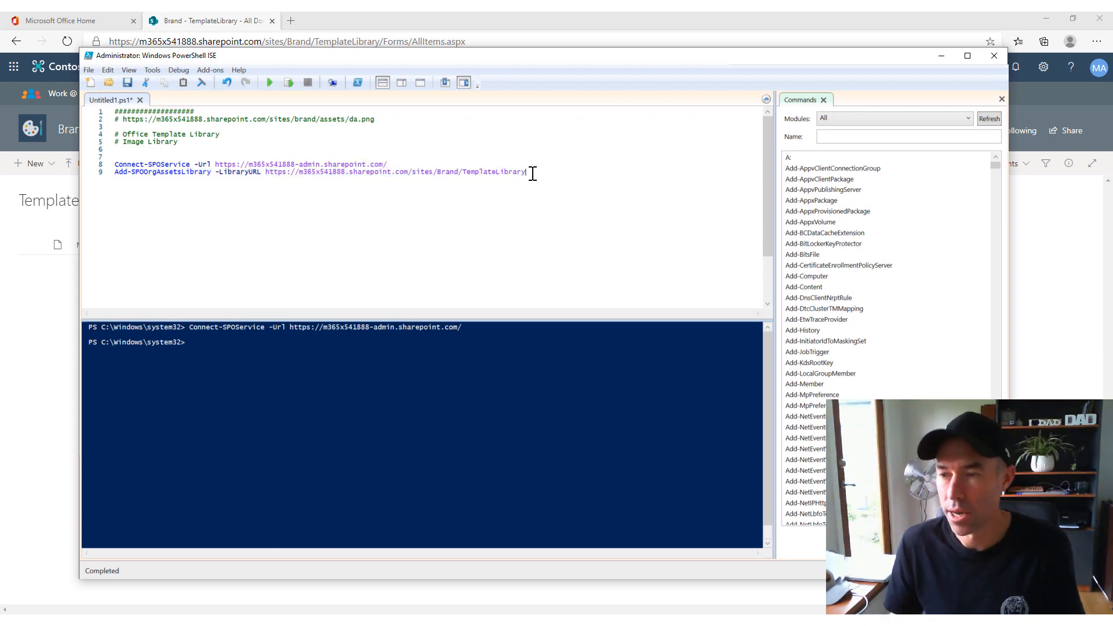
# Append the -OrgAssetType parameter with the value OfficeTemplateLibrary to the Add-SPOOrgAssetsLibrary command
pyautogui.write('-')
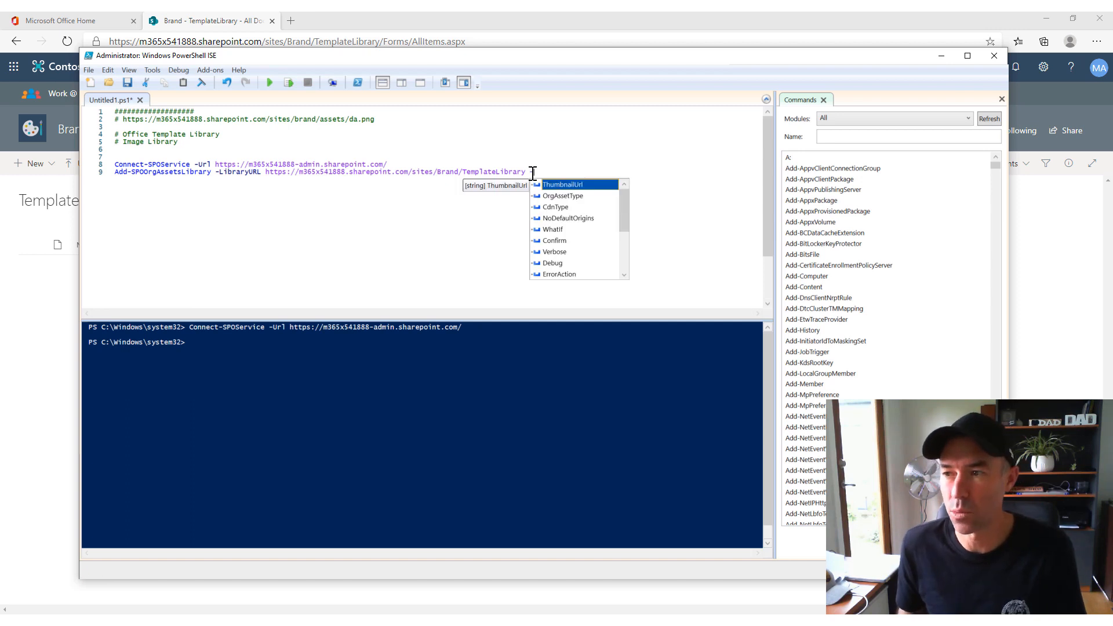
pyautogui.press('Down')
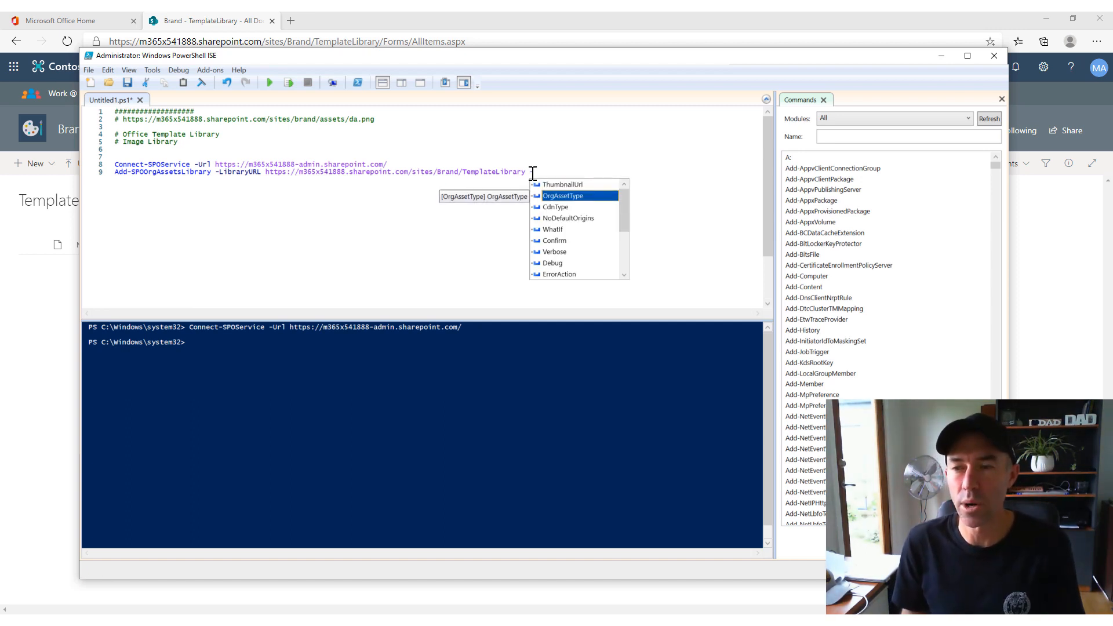
pyautogui.press('Tab')
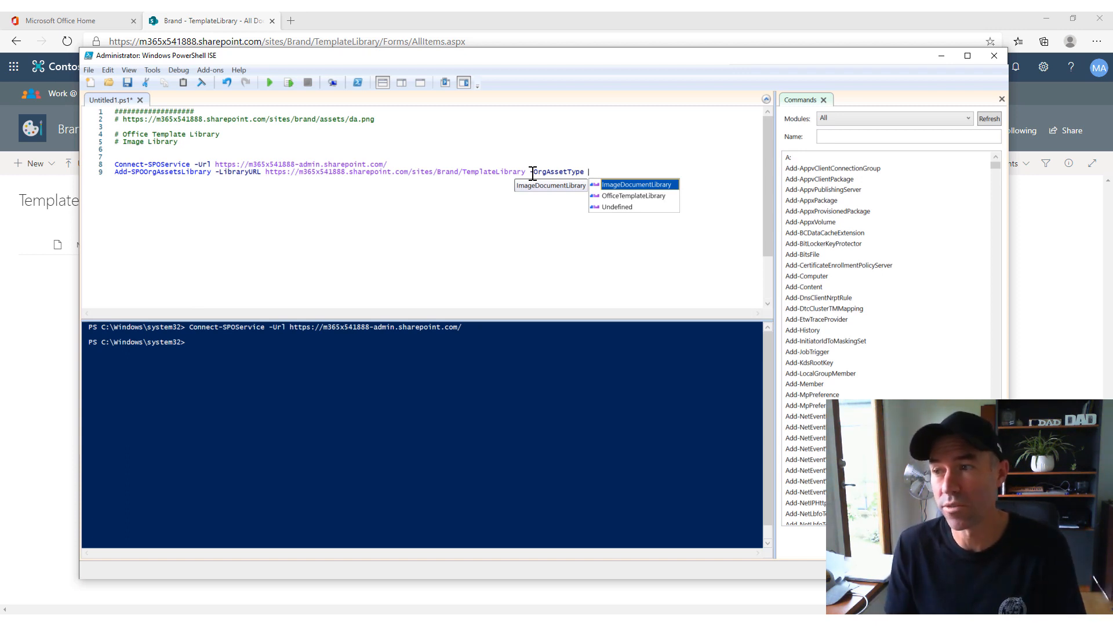
pyautogui.press('Down')
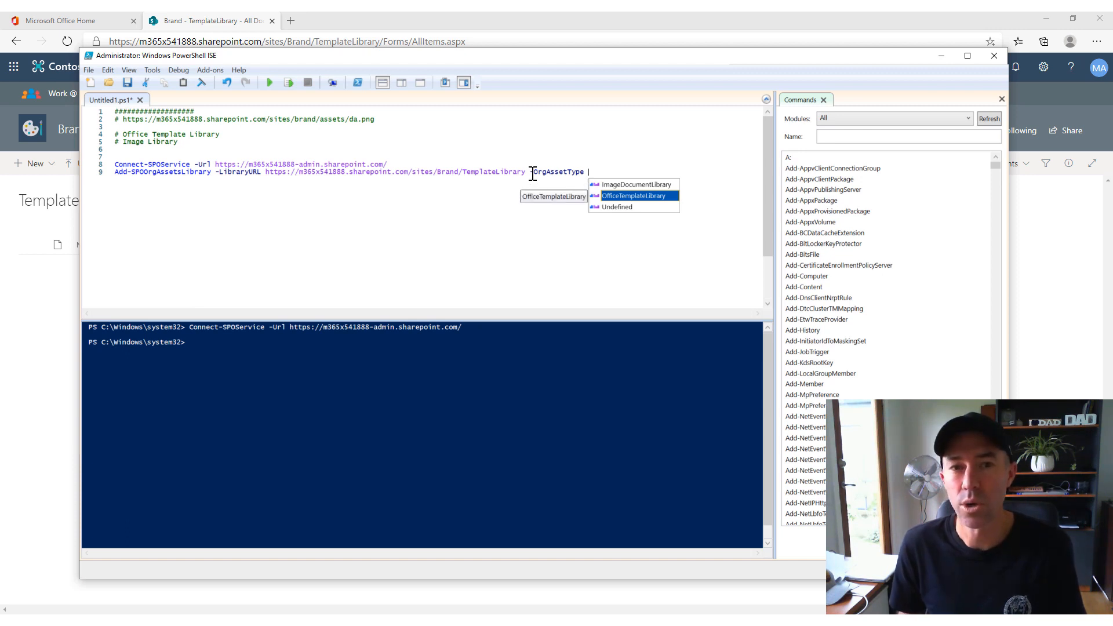
pyautogui.press('Return')
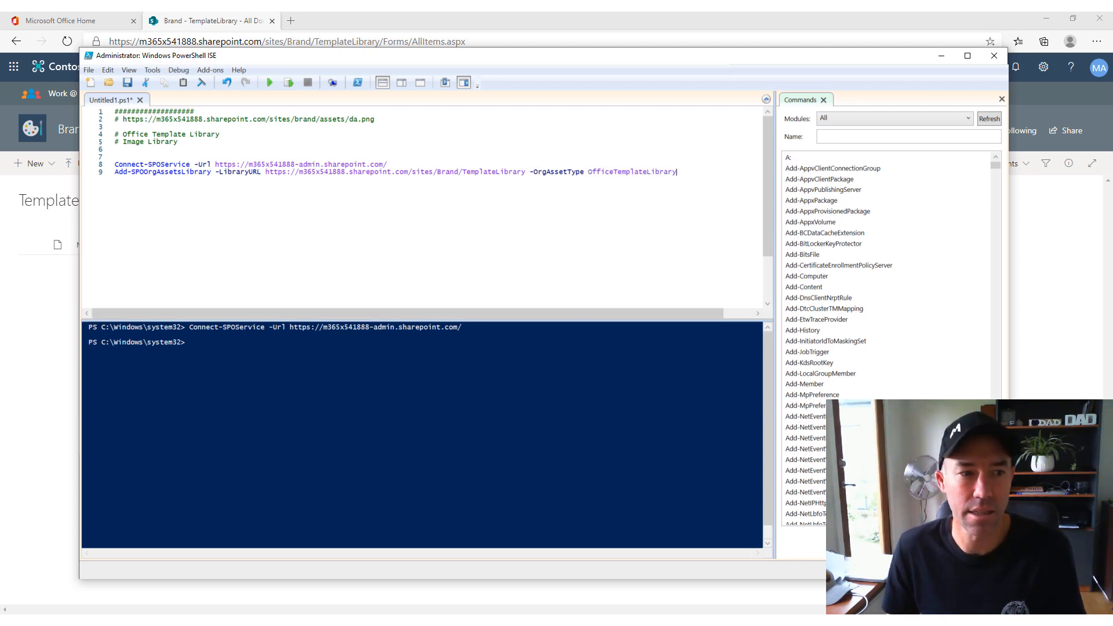
# Run only the Add-SPOOrgAssetsLibrary line for TemplateLibrary and accept all confirmations for adding the tenant CDN origin
pyautogui.click(98, 177)
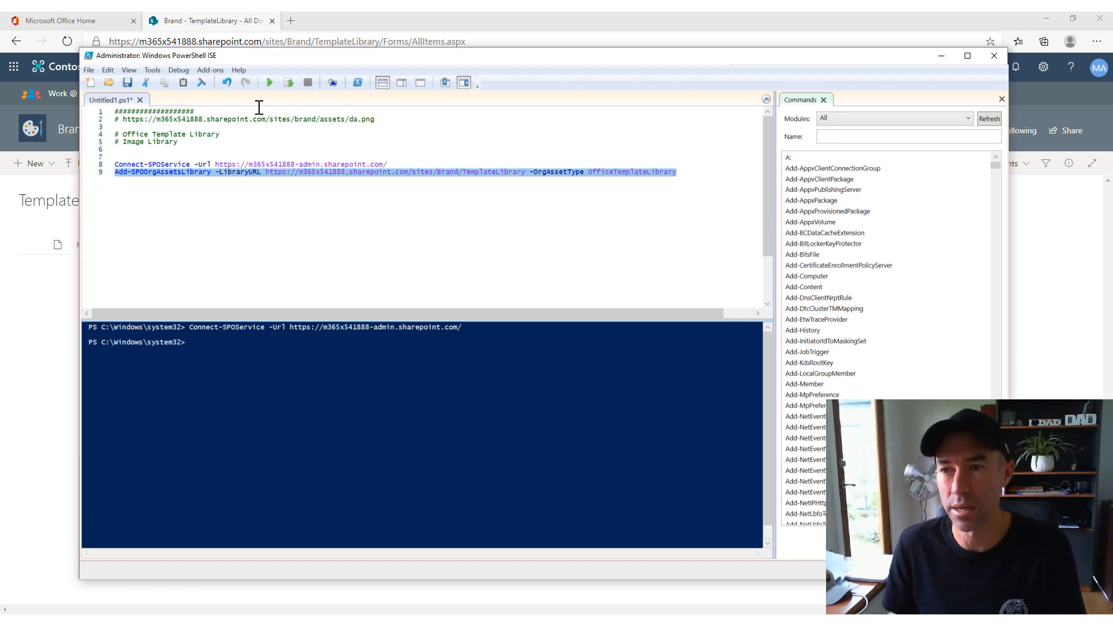
pyautogui.click(288, 82)
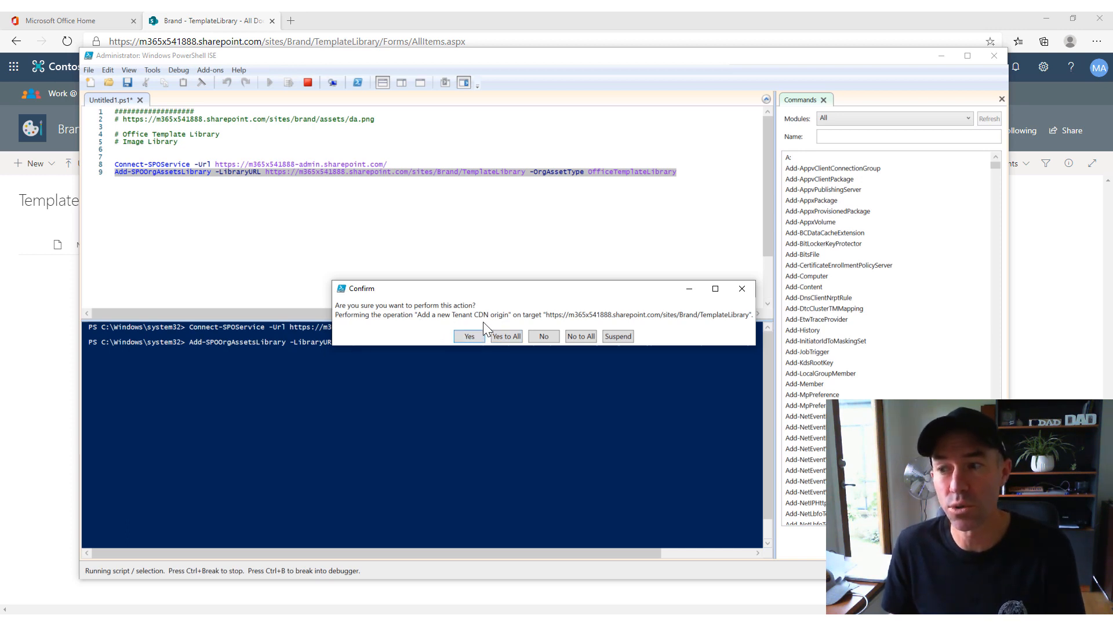
pyautogui.click(504, 335)
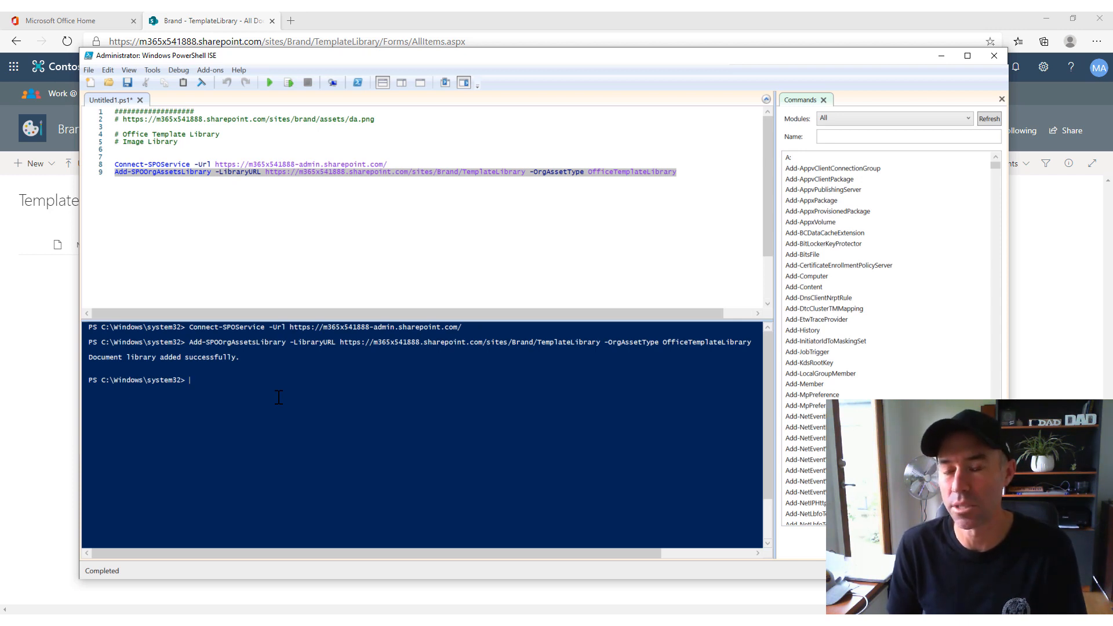
# Change the library name in the Add-SPOOrgAssetsLibrary line's LibraryURL to Assets
pyautogui.click(296, 279)
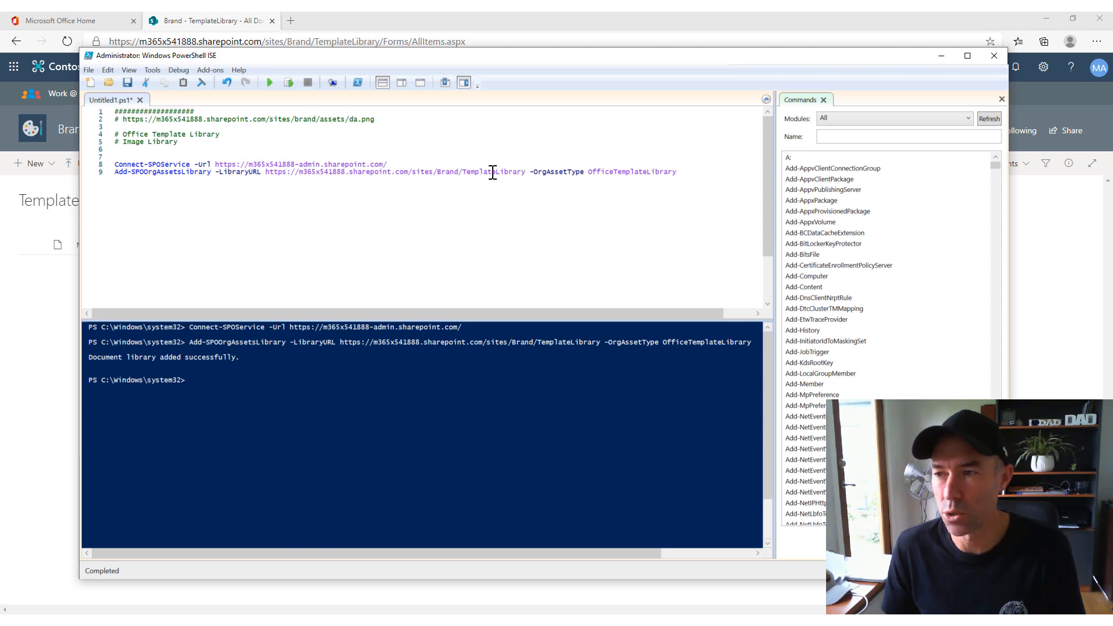
pyautogui.write('A')
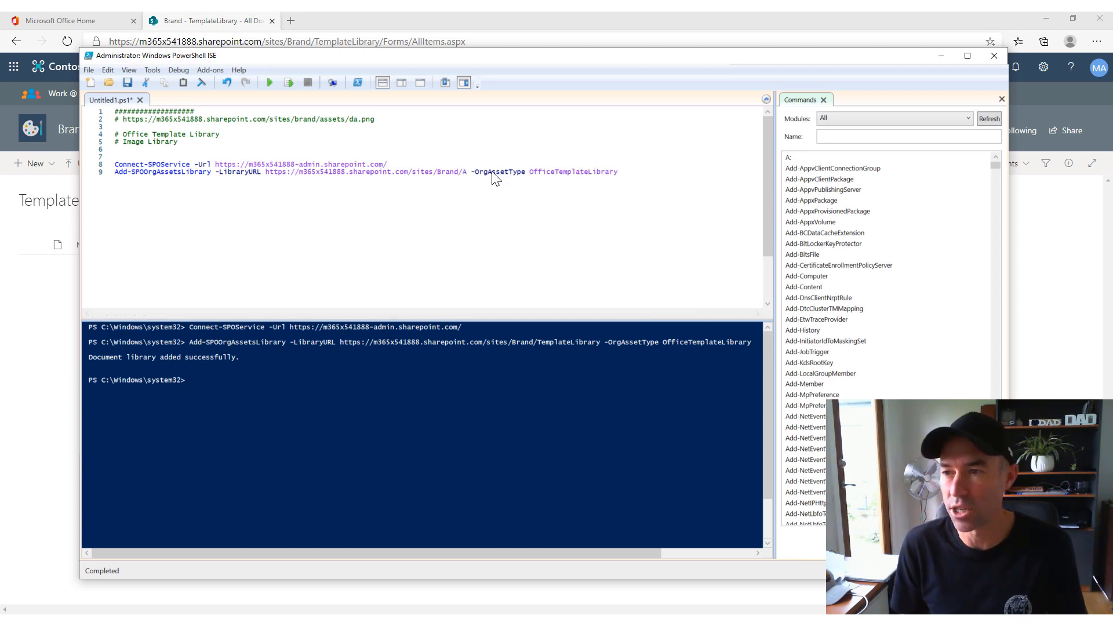
pyautogui.write('ssets')
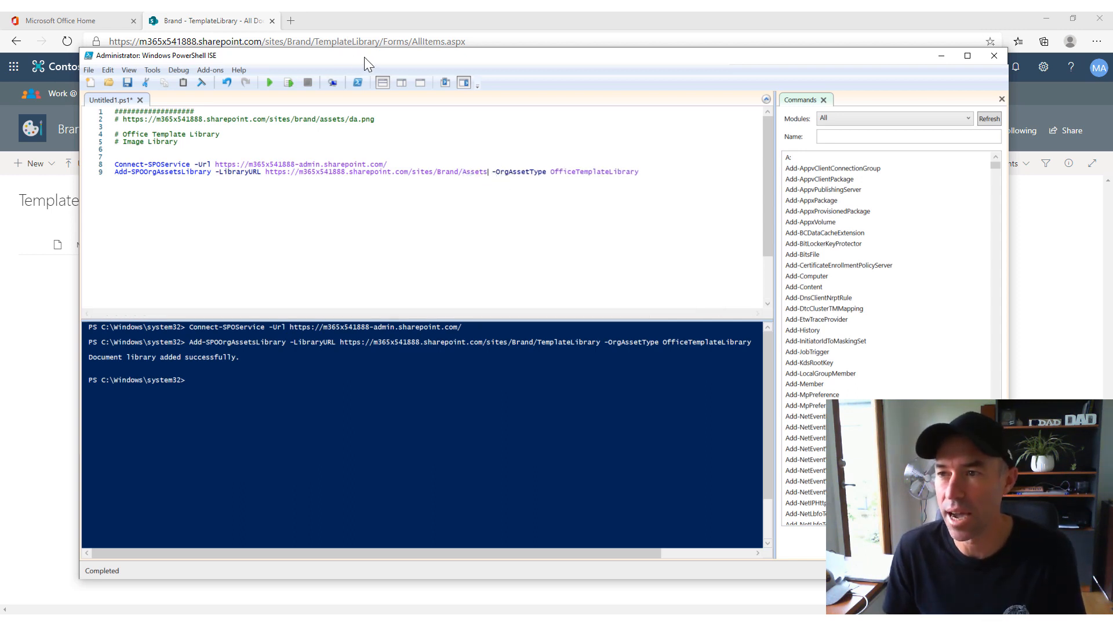
# Change the -OrgAssetType value in the Add-SPOOrgAssetsLibrary line for Assets to ImageDocumentLibrary
pyautogui.moveTo(364, 57)
pyautogui.mouseDown()
pyautogui.moveTo(368, 213)
pyautogui.moveTo(367, 56)
pyautogui.mouseUp()
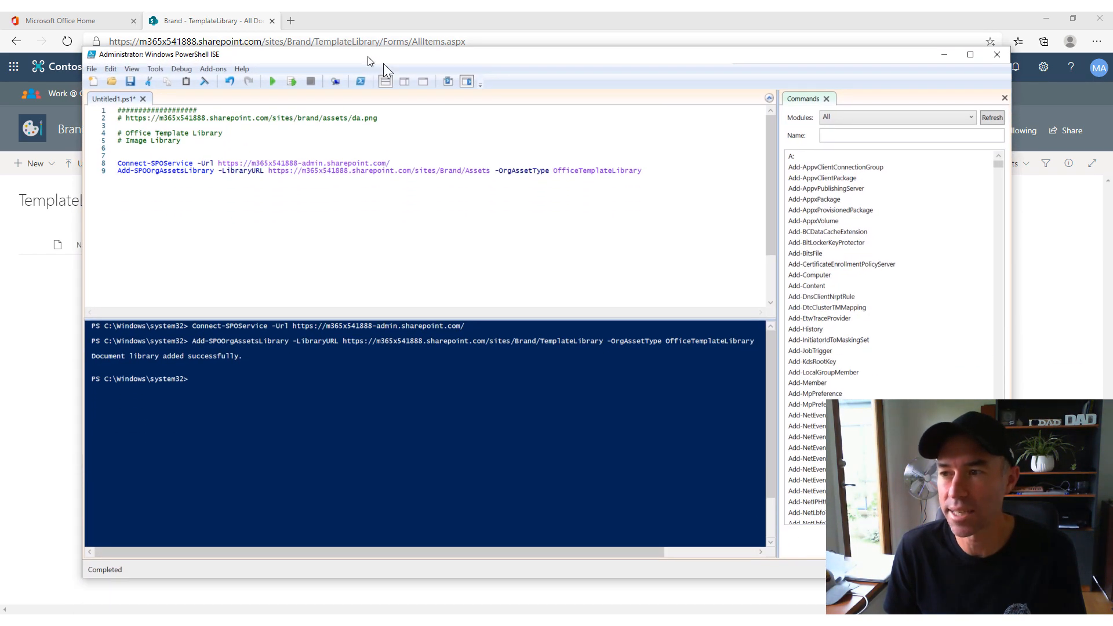
pyautogui.moveTo(649, 172); pyautogui.dragTo(491, 174)
pyautogui.write('-')
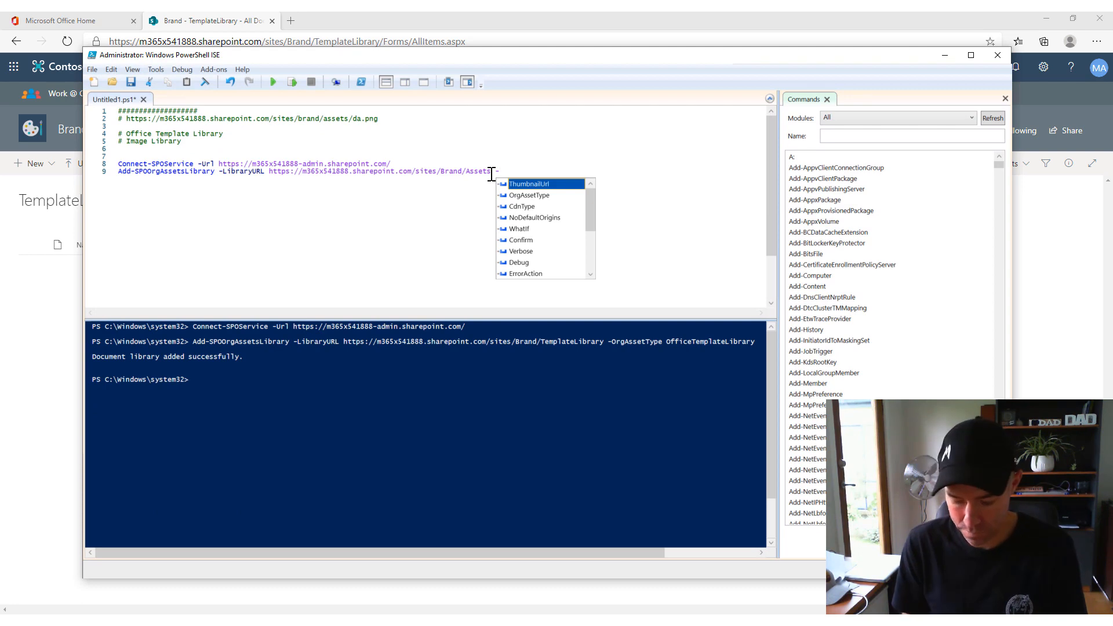
pyautogui.write('OrgAssetType')
pyautogui.press('Tab')
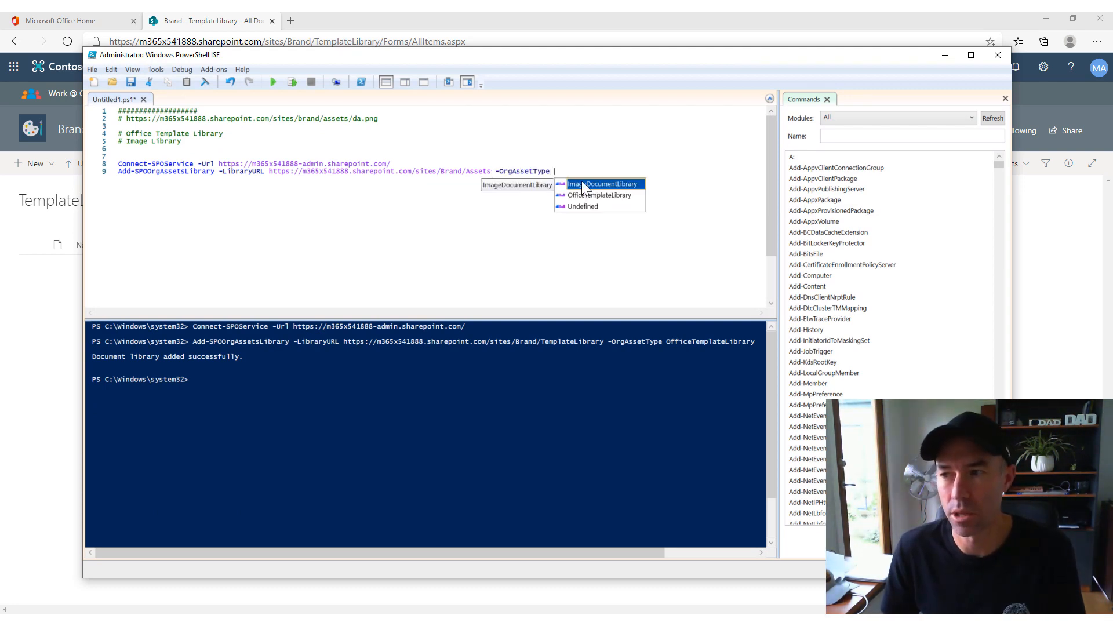
pyautogui.press('Tab')
pyautogui.write('-')
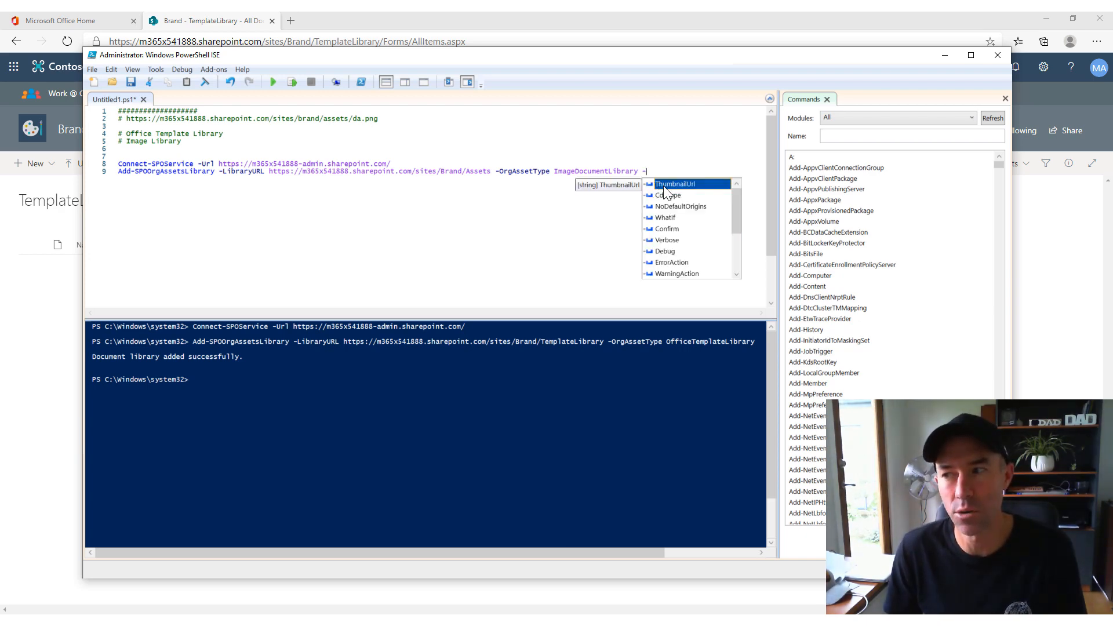
pyautogui.press('Tab')
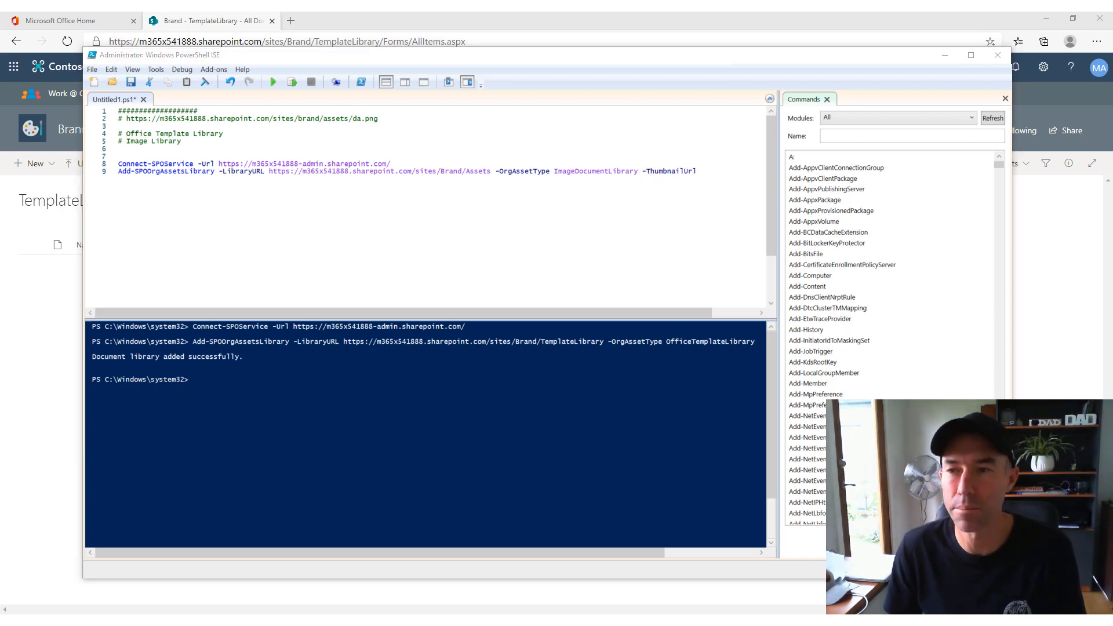
pyautogui.moveTo(1, 174); pyautogui.dragTo(620, 51)
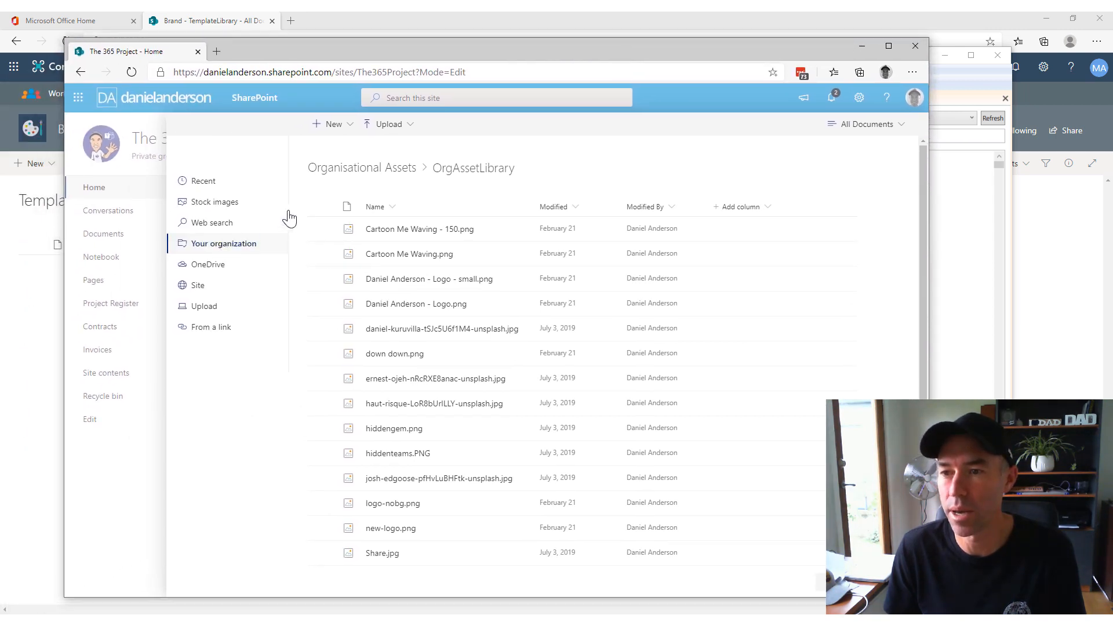
pyautogui.click(262, 245)
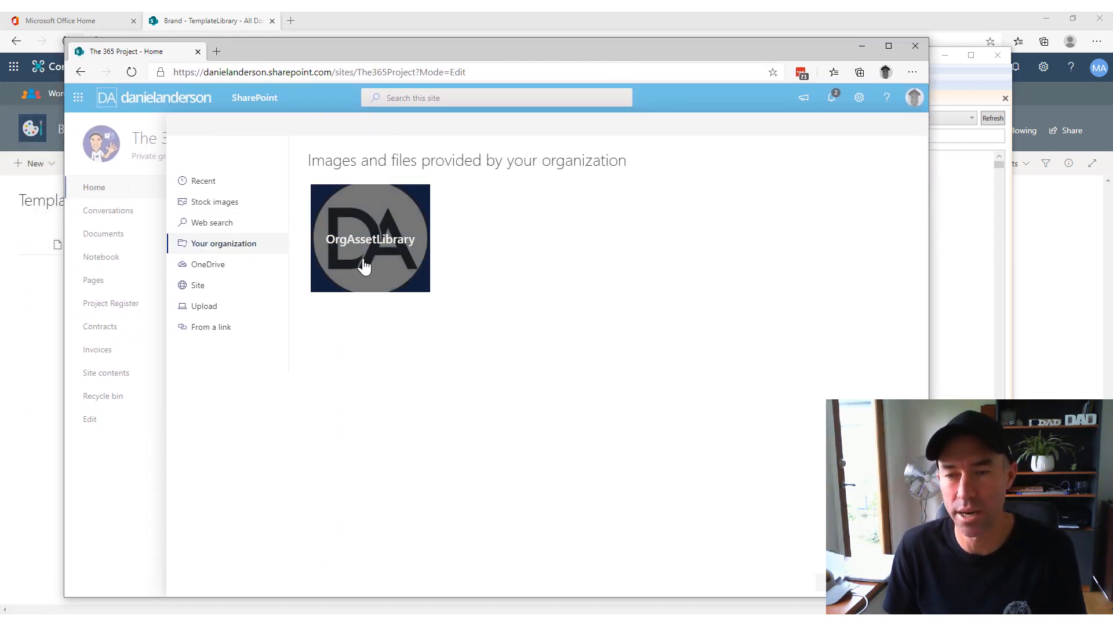
pyautogui.moveTo(613, 51); pyautogui.dragTo(0, 104)
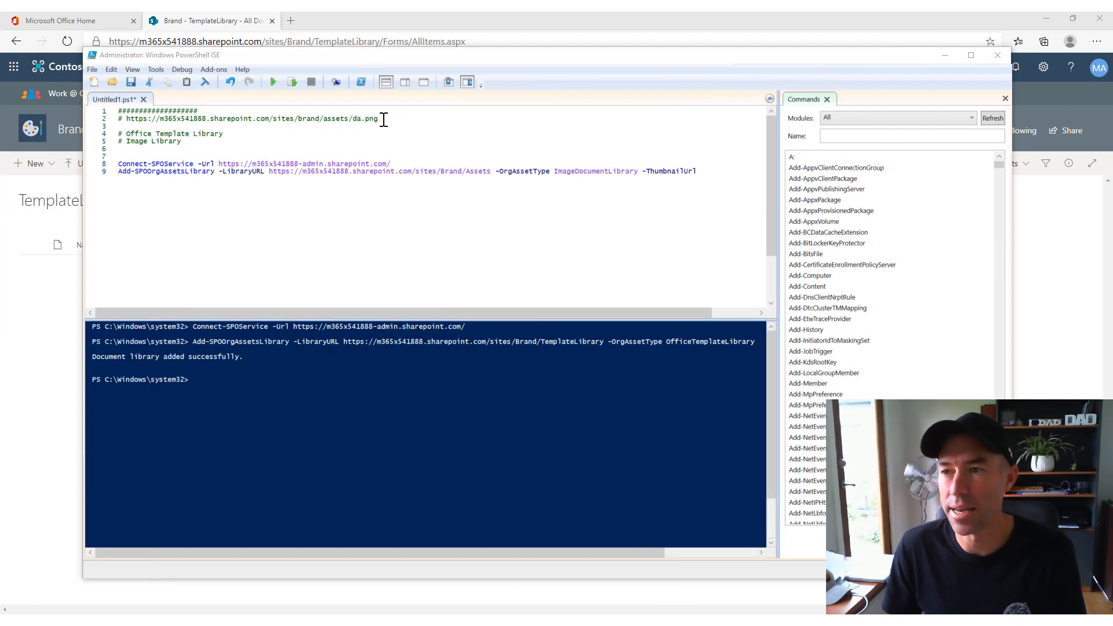
pyautogui.moveTo(381, 118); pyautogui.dragTo(126, 120)
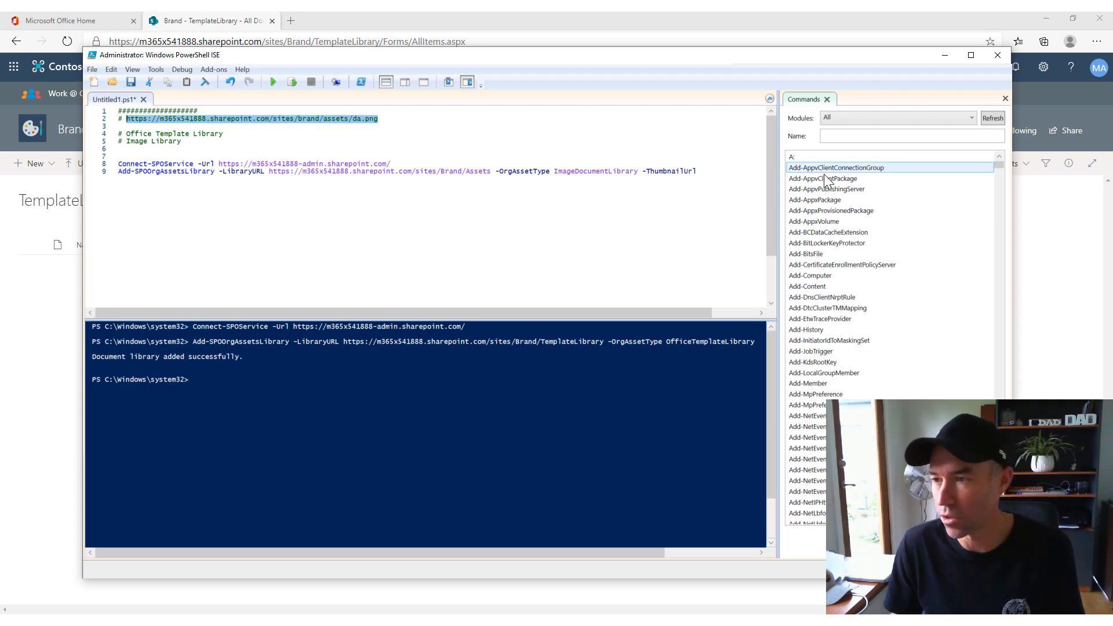
pyautogui.click(723, 172)
pyautogui.write('https://m365x541888.sharepoint.com/sites/brand/assets/da.png')
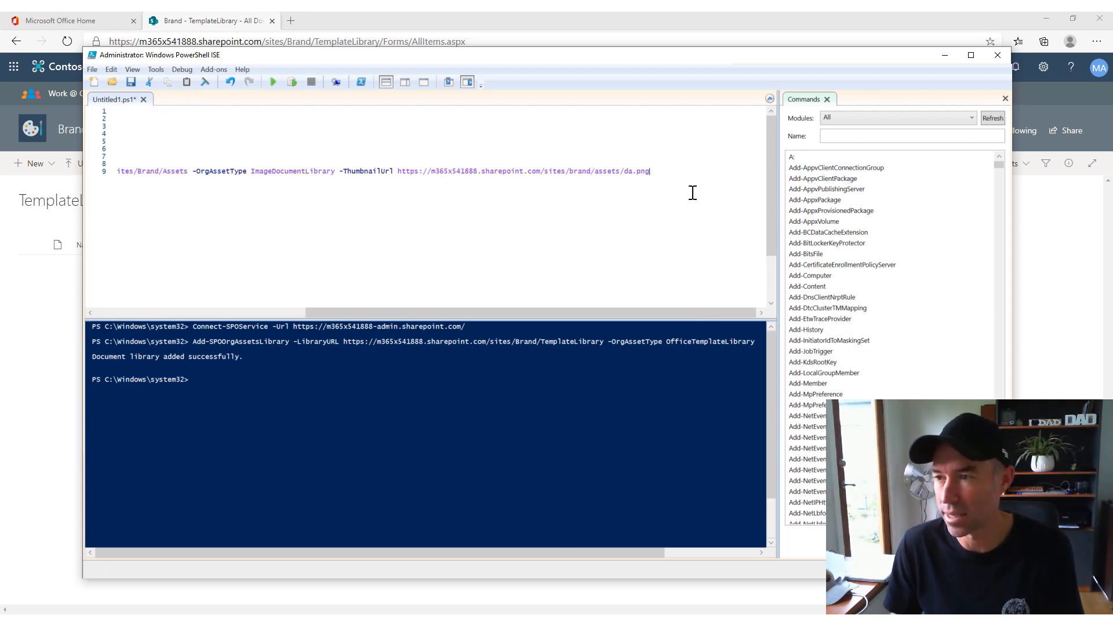
# Run only the Add-SPOOrgAssetsLibrary line for Assets and accept all confirmations for adding the tenant CDN origin
pyautogui.click(96, 172)
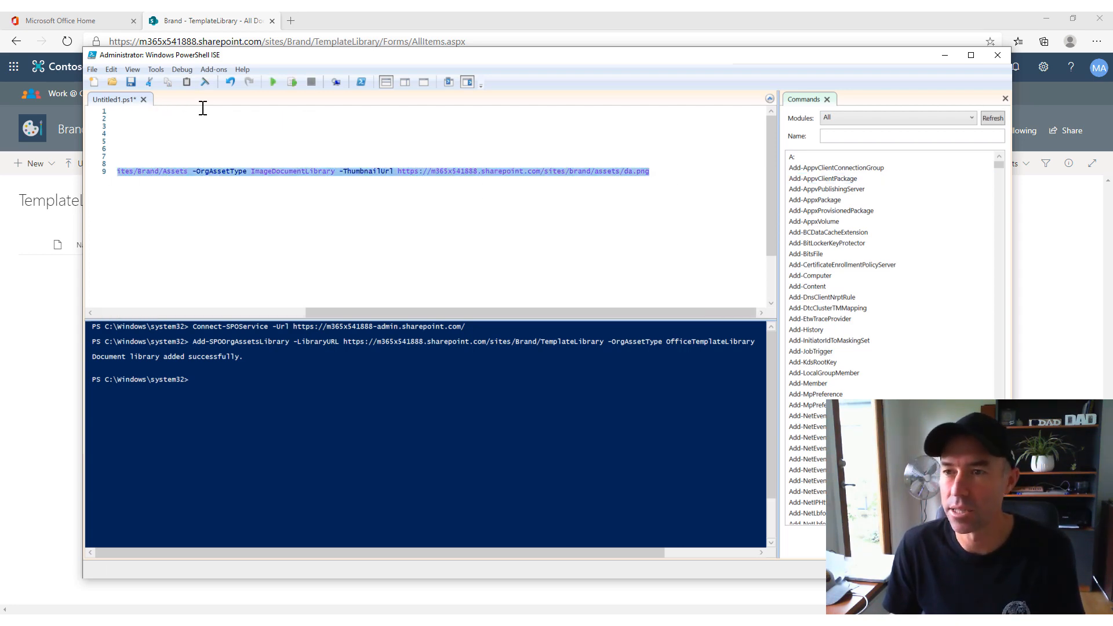
pyautogui.click(293, 83)
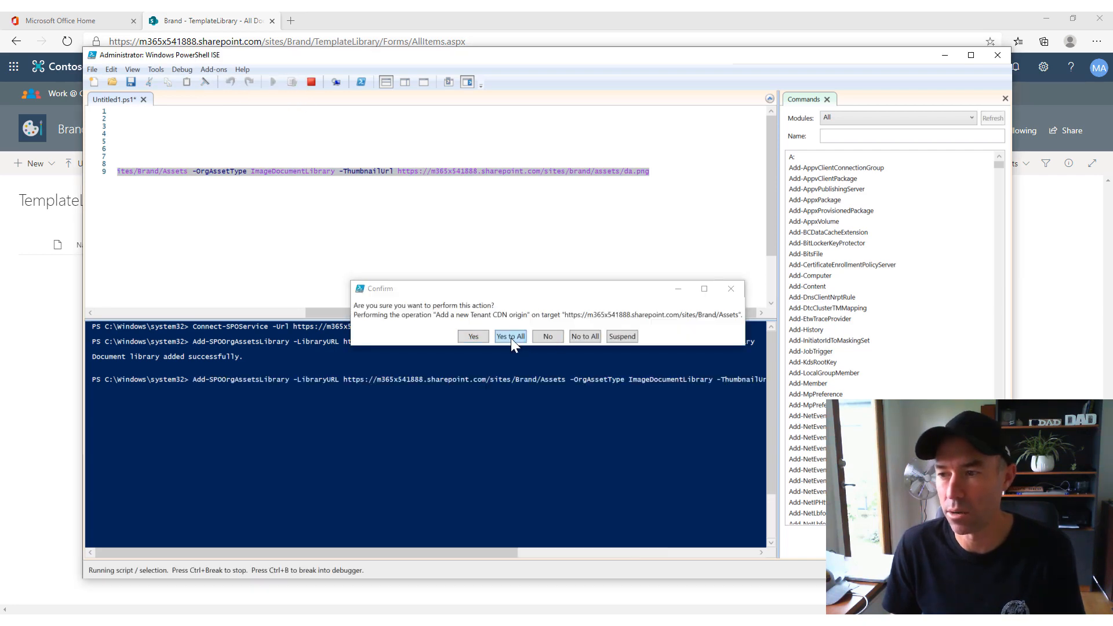
pyautogui.click(510, 339)
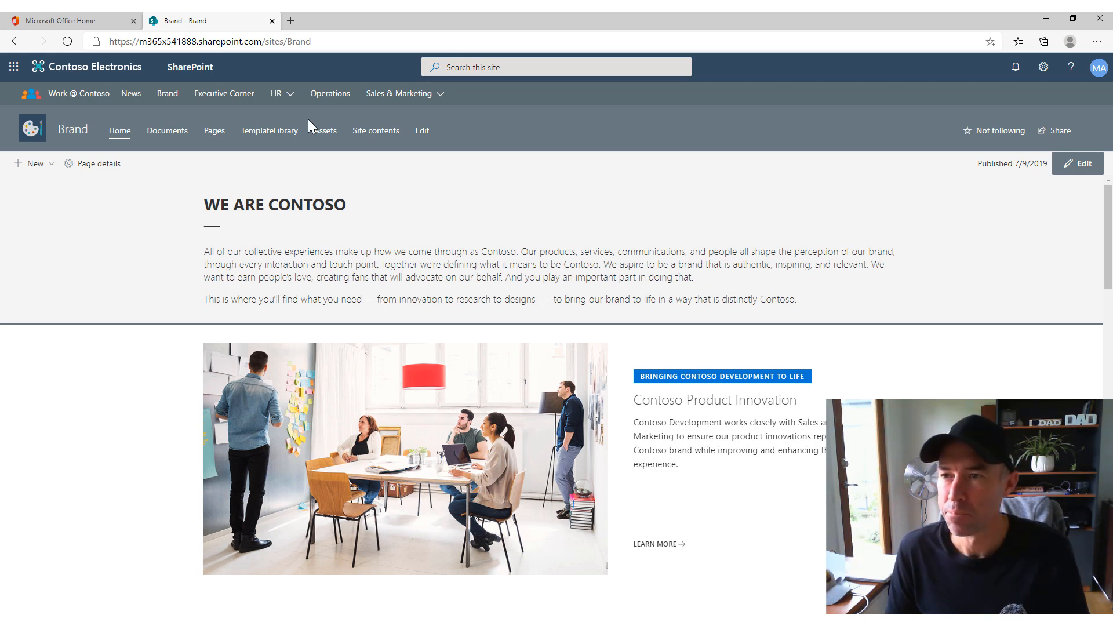
# Upload the five images Generic-000.jpg to Generic-004.jpg from the computer to the Brand site's Assets library in the browser
pyautogui.click(319, 138)
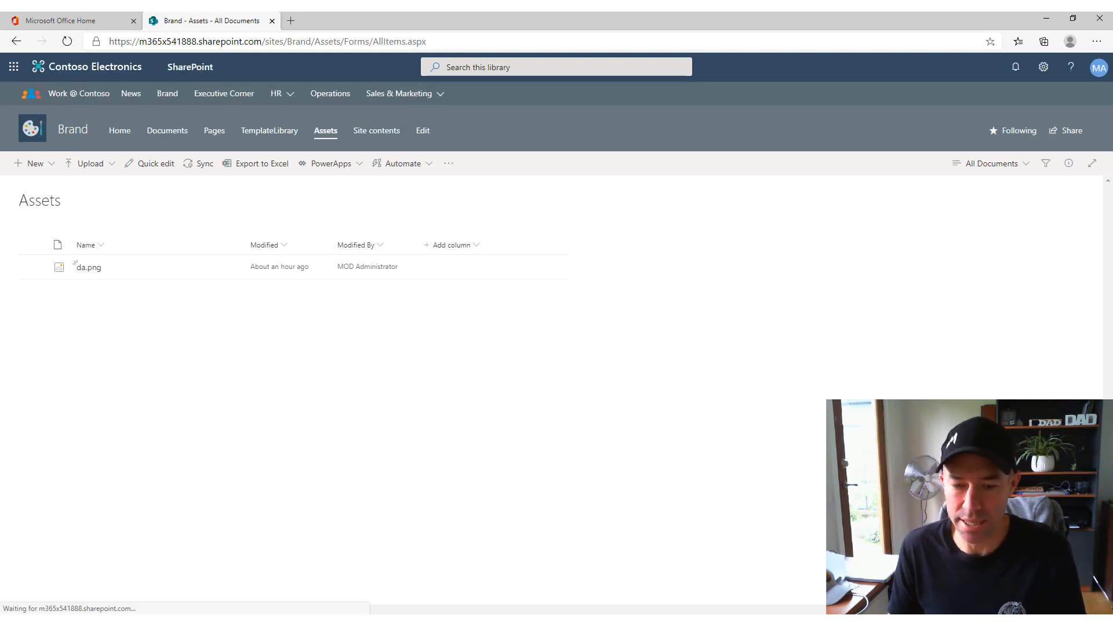
pyautogui.hotkey('alt', 'Tab')
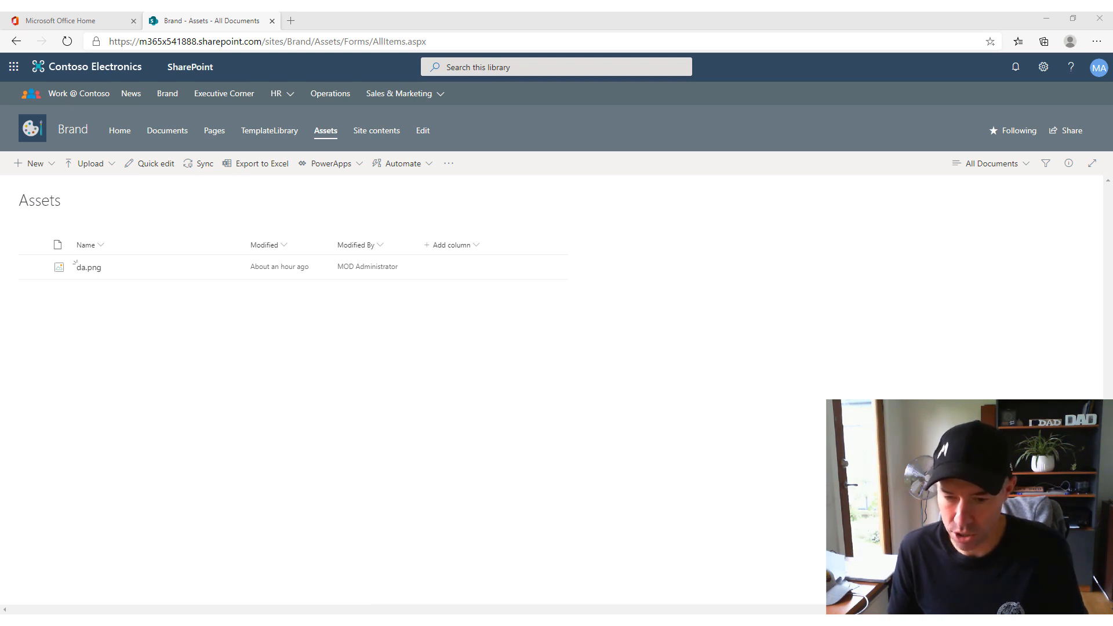
pyautogui.moveTo(3, 376); pyautogui.dragTo(365, 379)
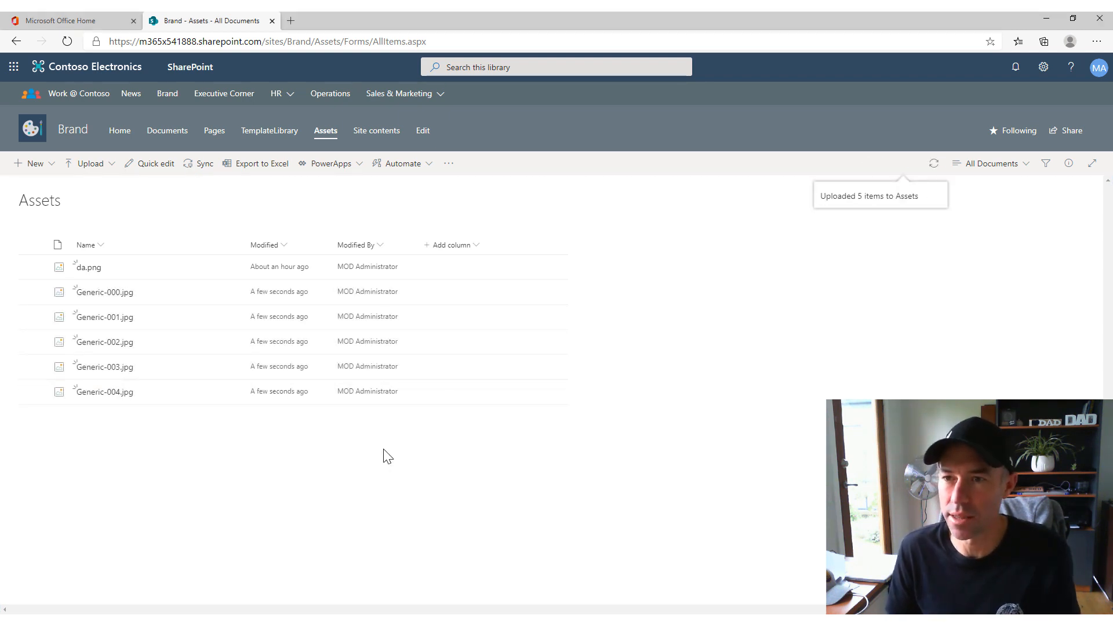
# Open the Brand site's home page in a new browser tab and put it in edit mode
pyautogui.rightClick(115, 132)
pyautogui.click(131, 143)
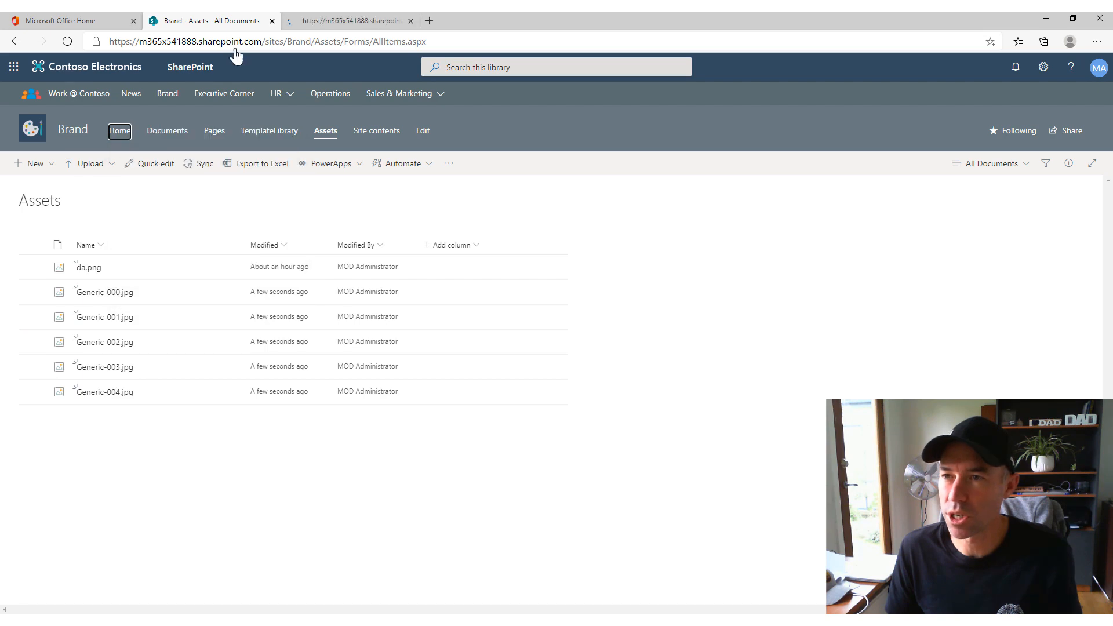
pyautogui.click(339, 18)
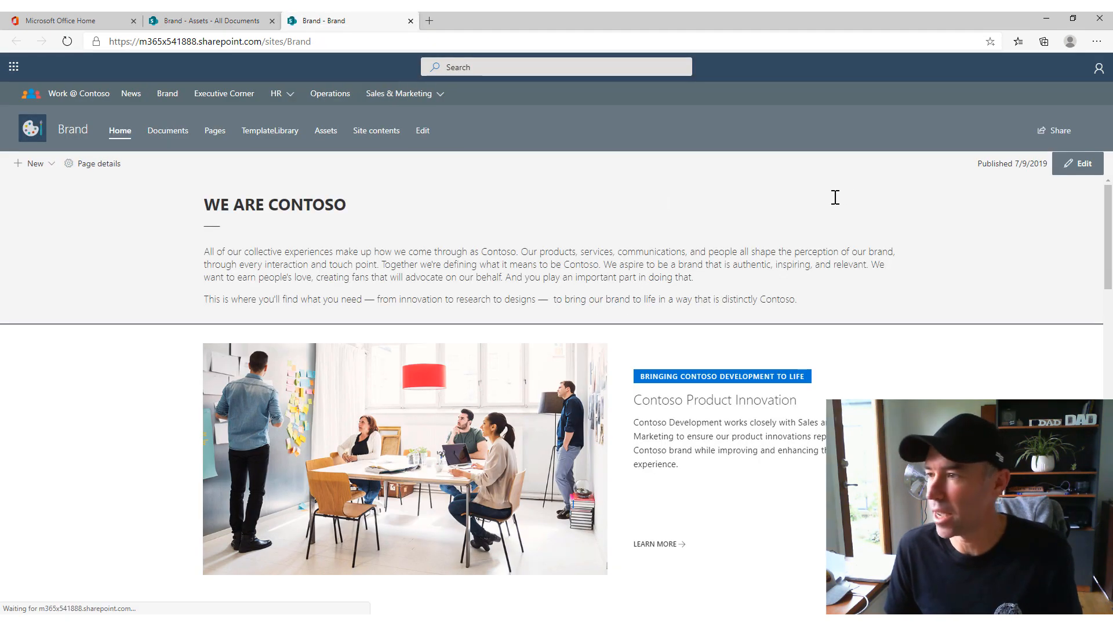
pyautogui.click(1069, 164)
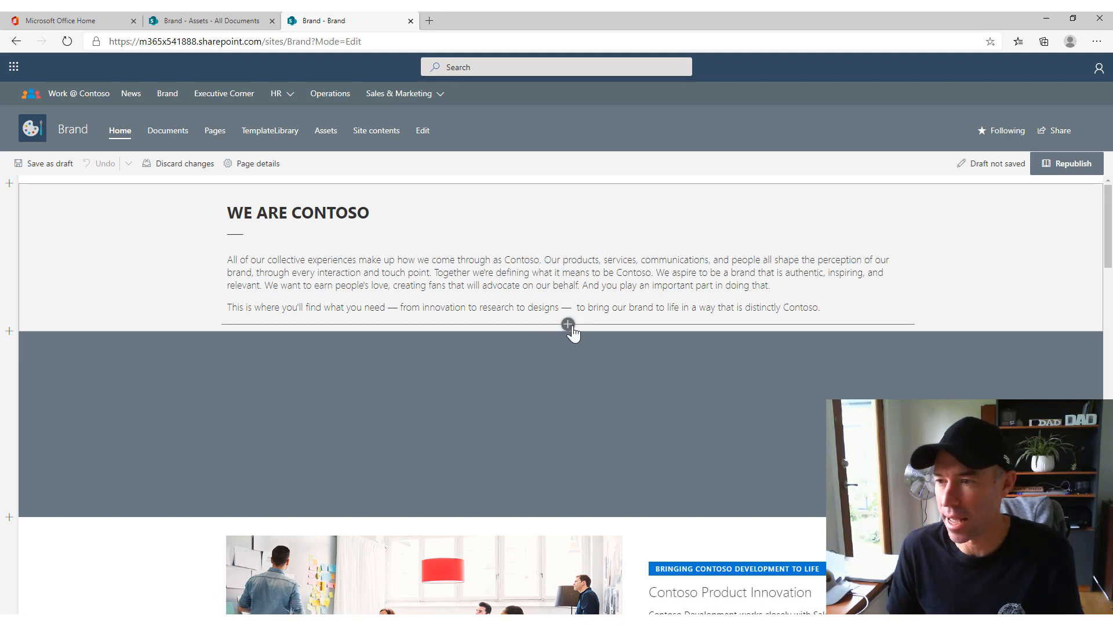
# Dismiss the image tip and add an Image web part below the WE ARE CONTOSO introduction text
pyautogui.click(568, 326)
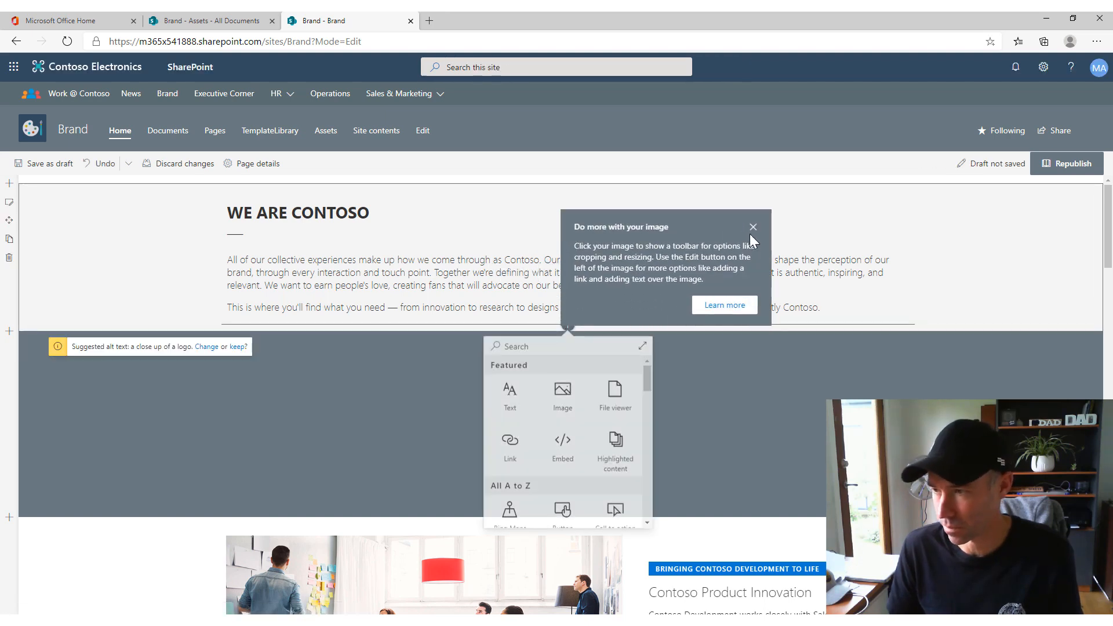
pyautogui.click(752, 228)
pyautogui.click(568, 325)
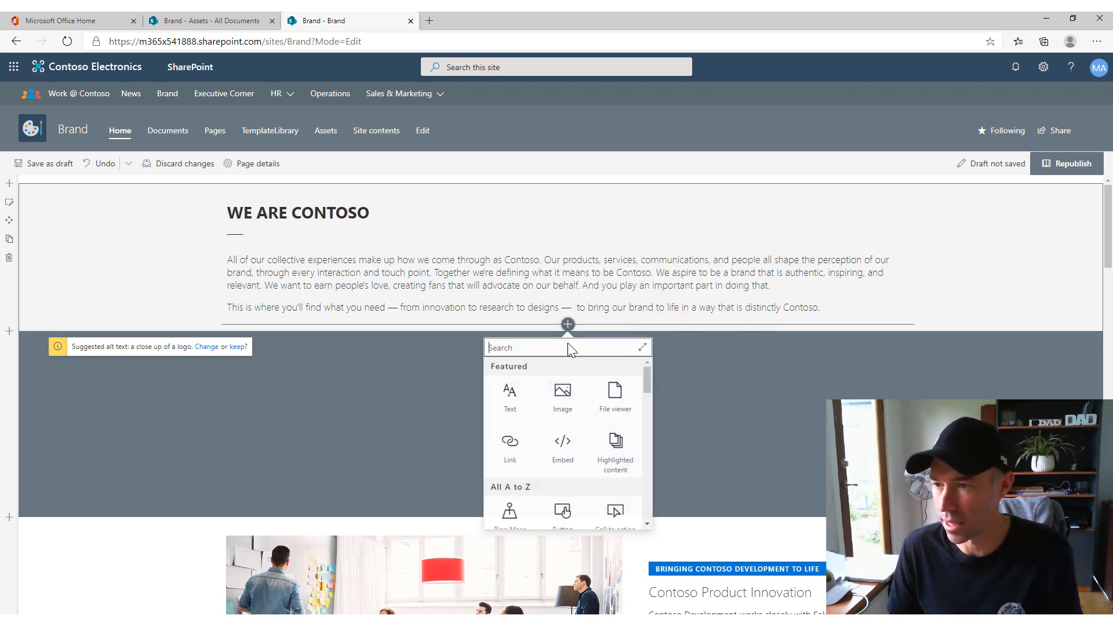
pyautogui.click(562, 400)
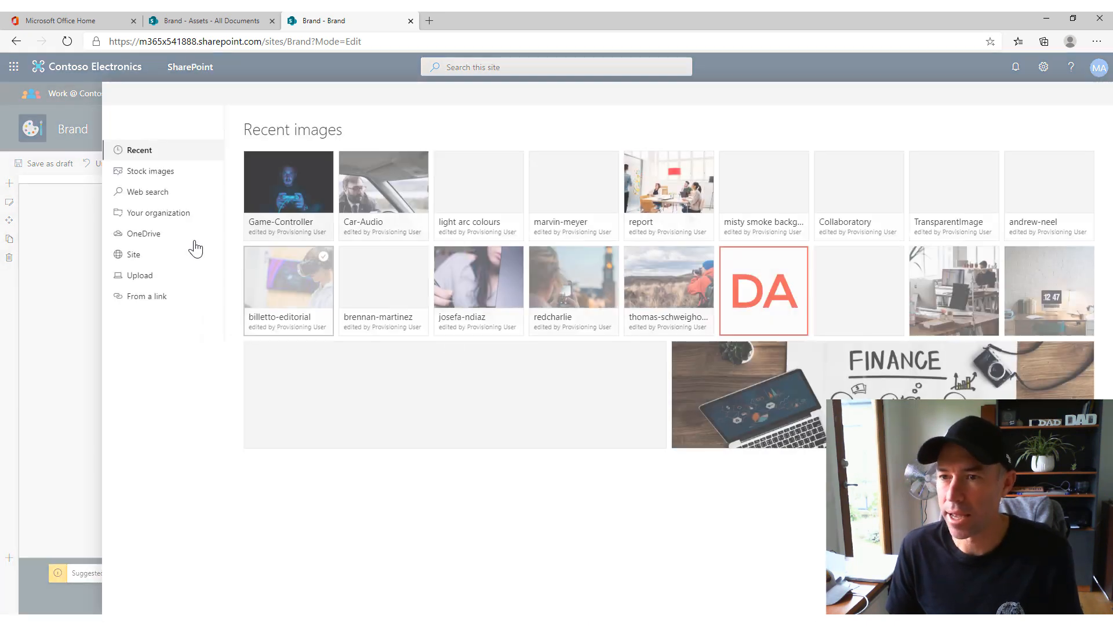
# Browse to the Assets library among the organization's images and display its files as Tiles
pyautogui.click(144, 218)
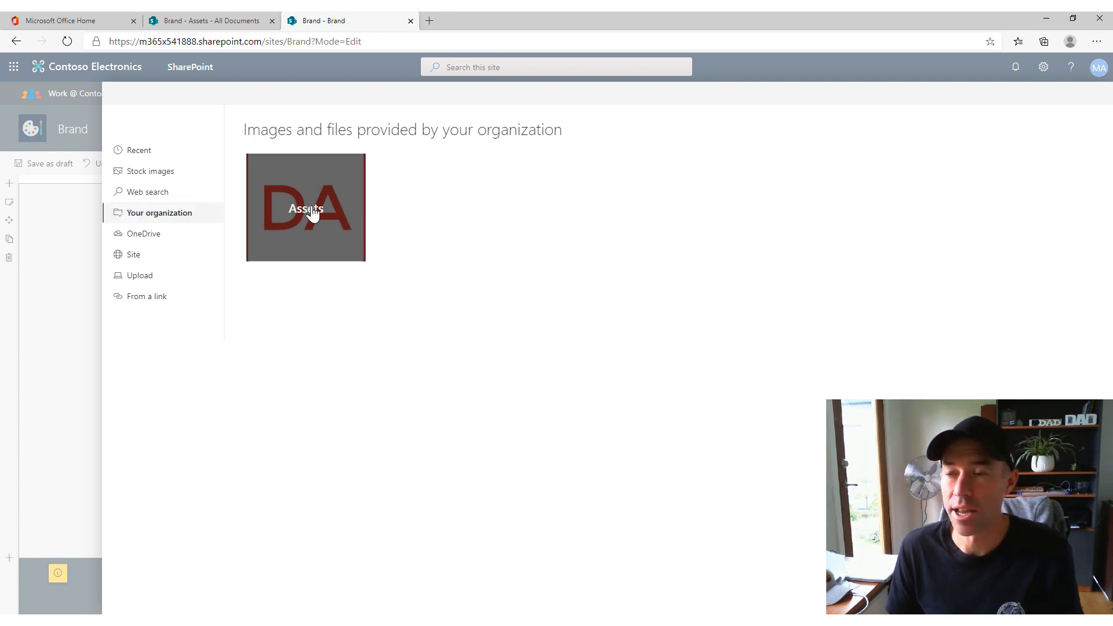
pyautogui.click(304, 217)
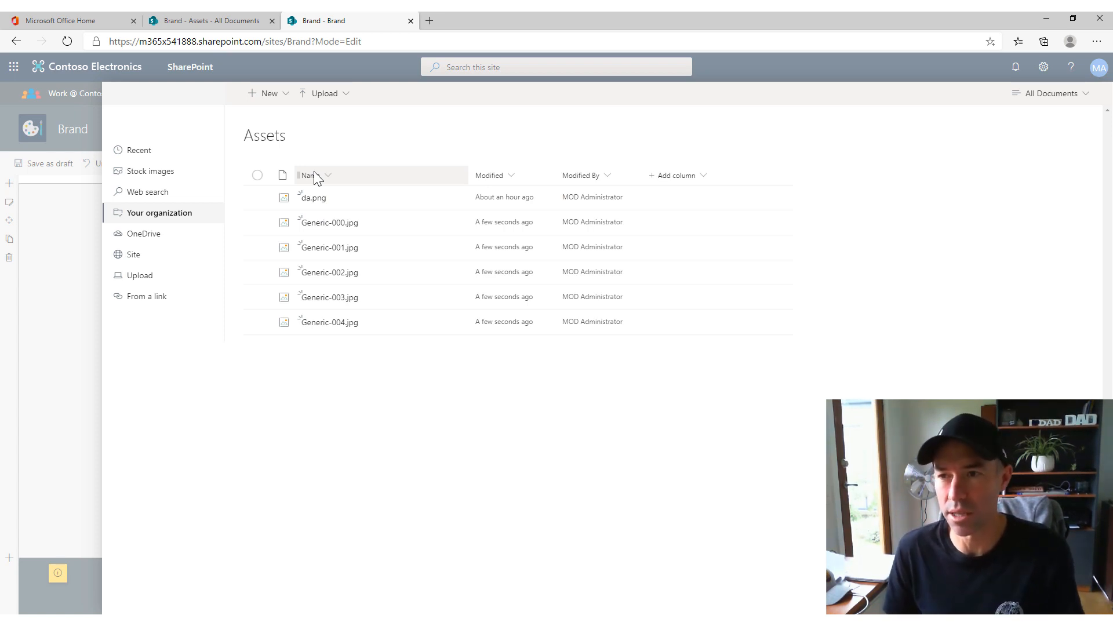
pyautogui.click(1031, 99)
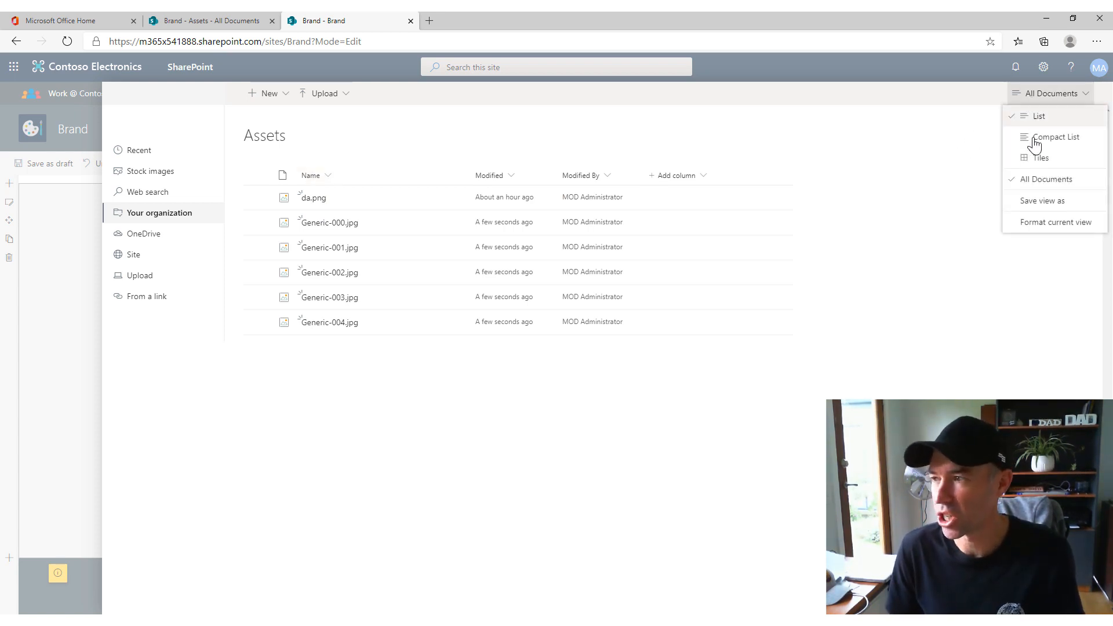
pyautogui.click(1031, 155)
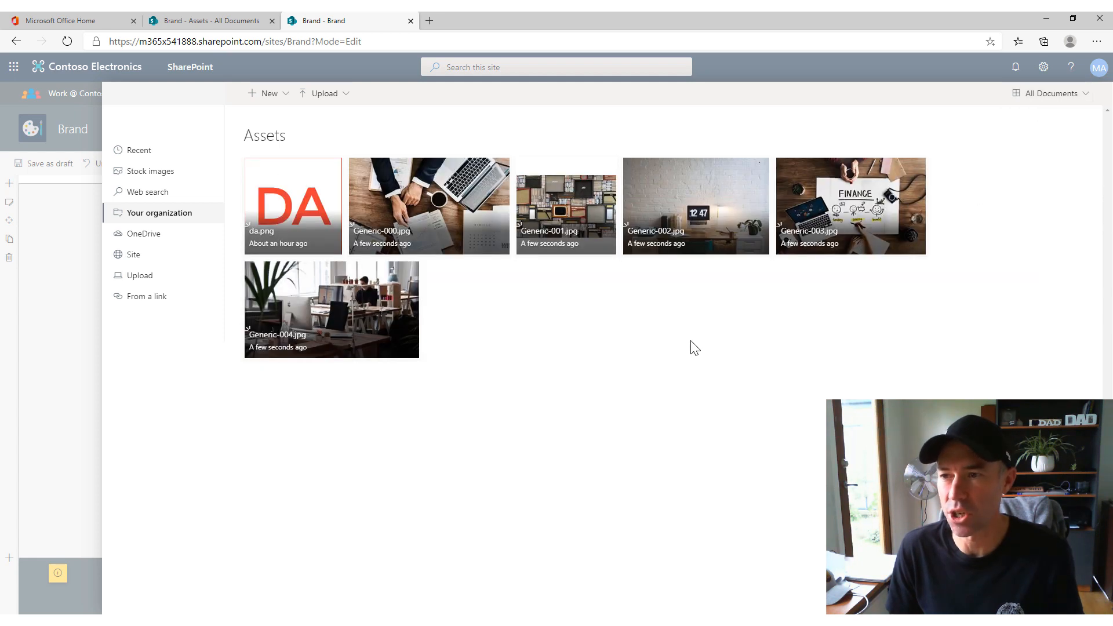
# Insert Generic-002.jpg from the Assets library into the Image web part and republish the page
pyautogui.moveTo(780, 171)
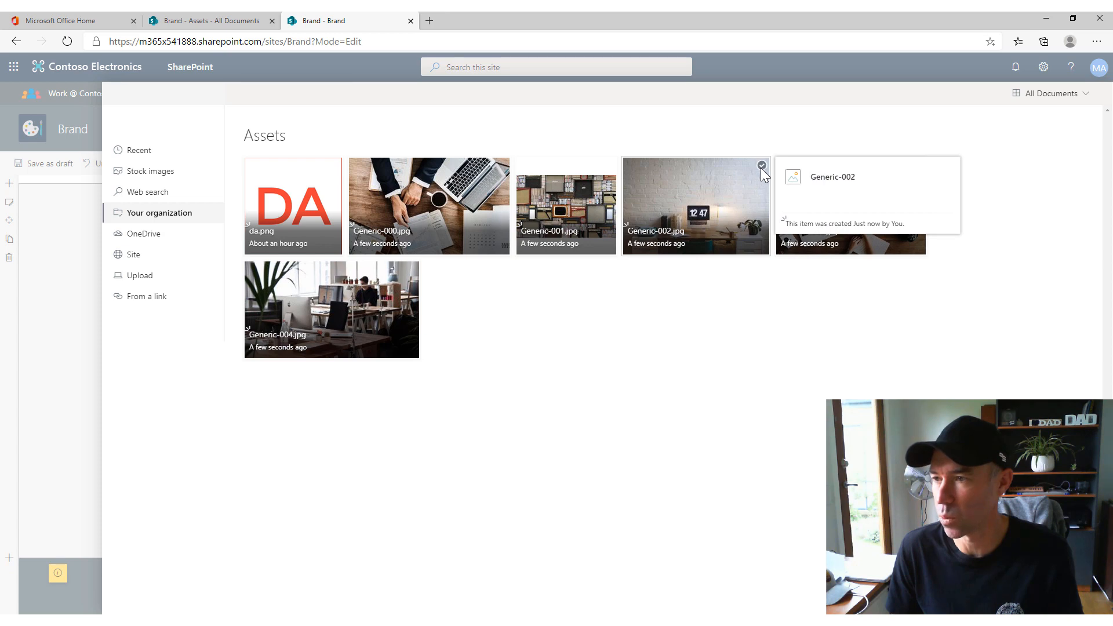
pyautogui.click(761, 166)
pyautogui.click(1012, 596)
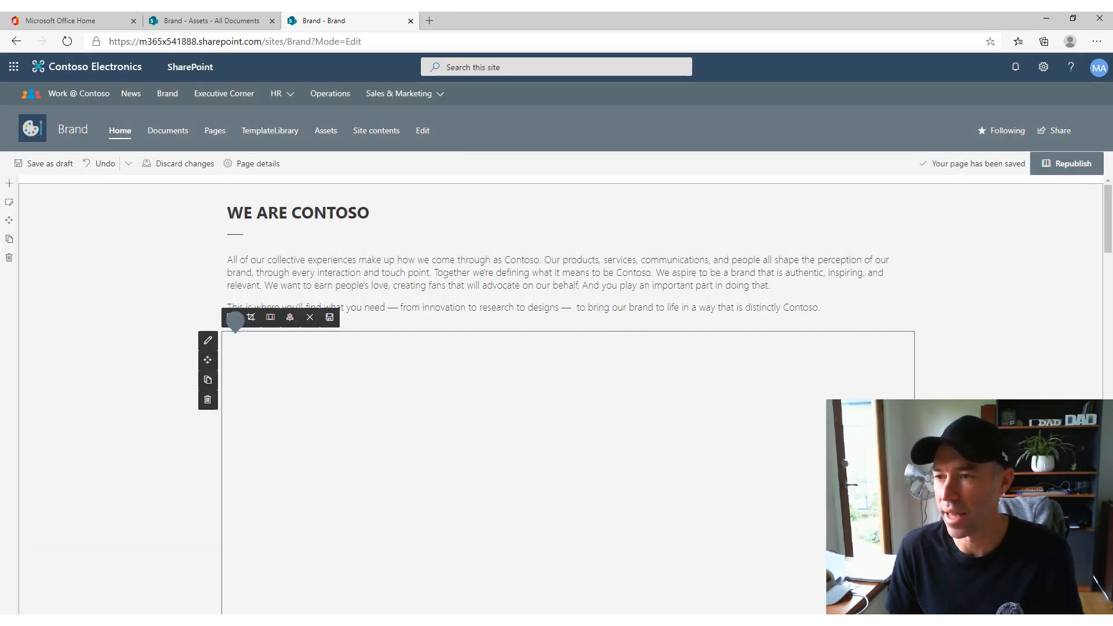
pyautogui.scroll(-3, 568, 394)
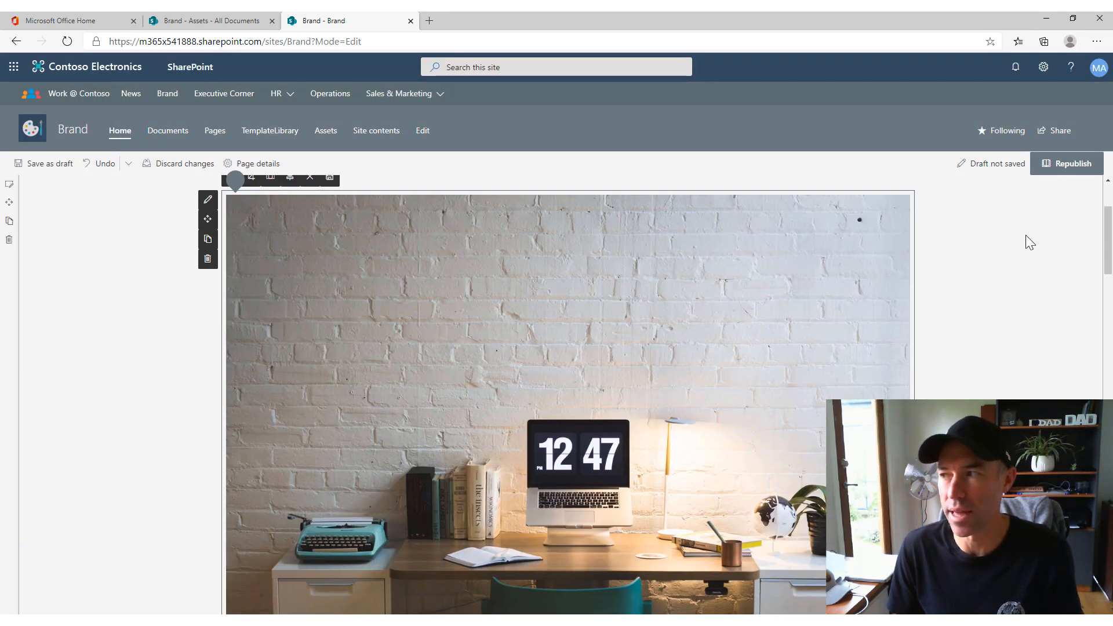
pyautogui.click(1060, 164)
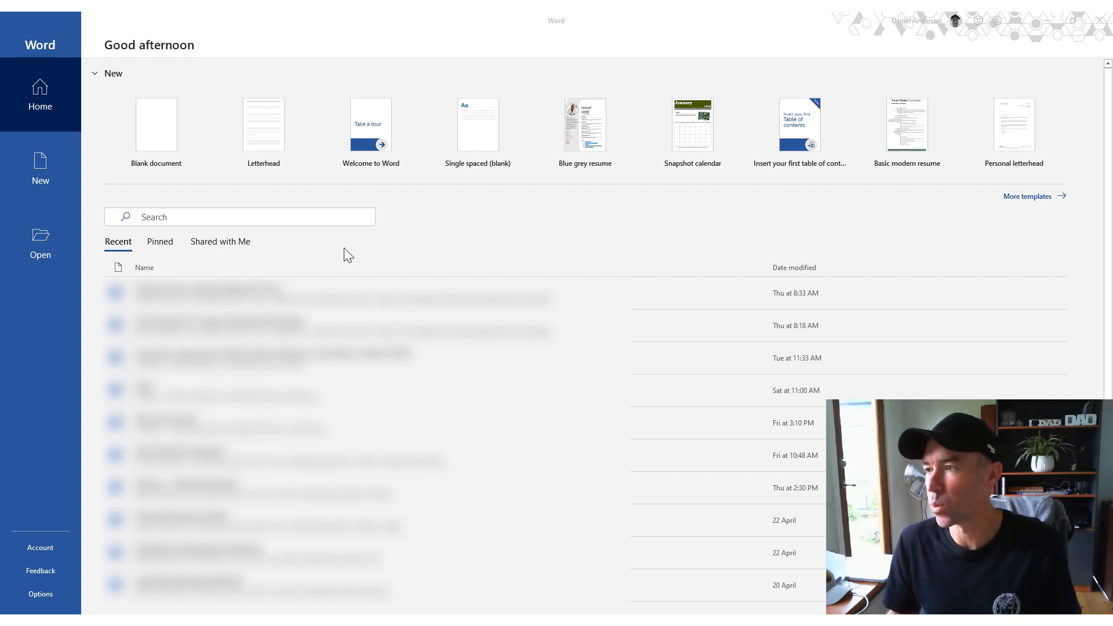
# In Word, create a new document from the Letterhead template in the organization's own template collection and view its page
pyautogui.click(1017, 198)
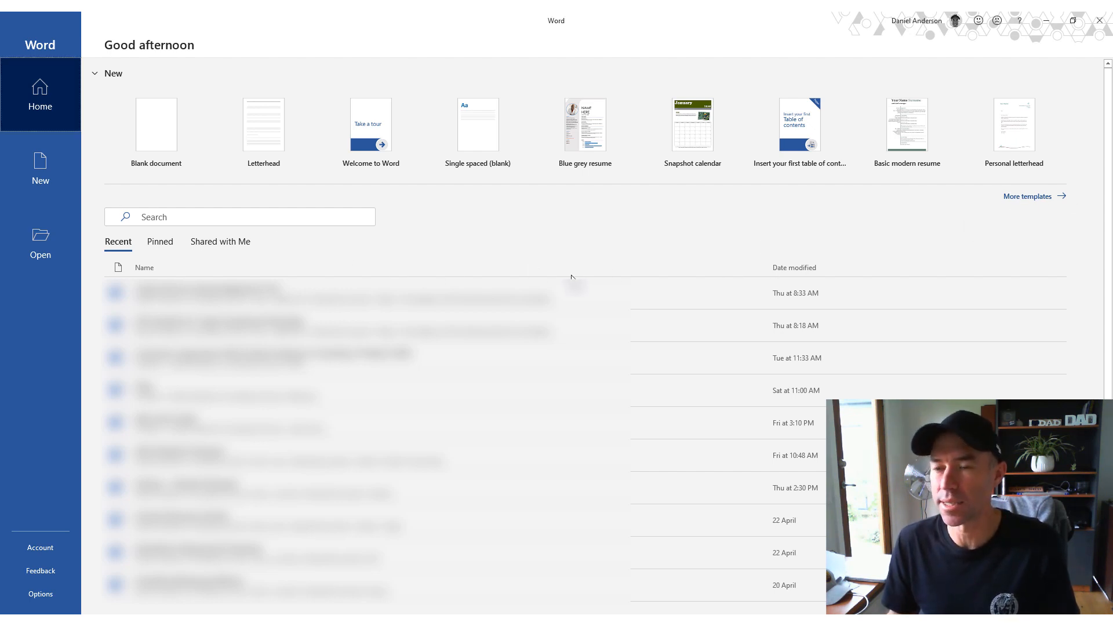
pyautogui.click(1038, 200)
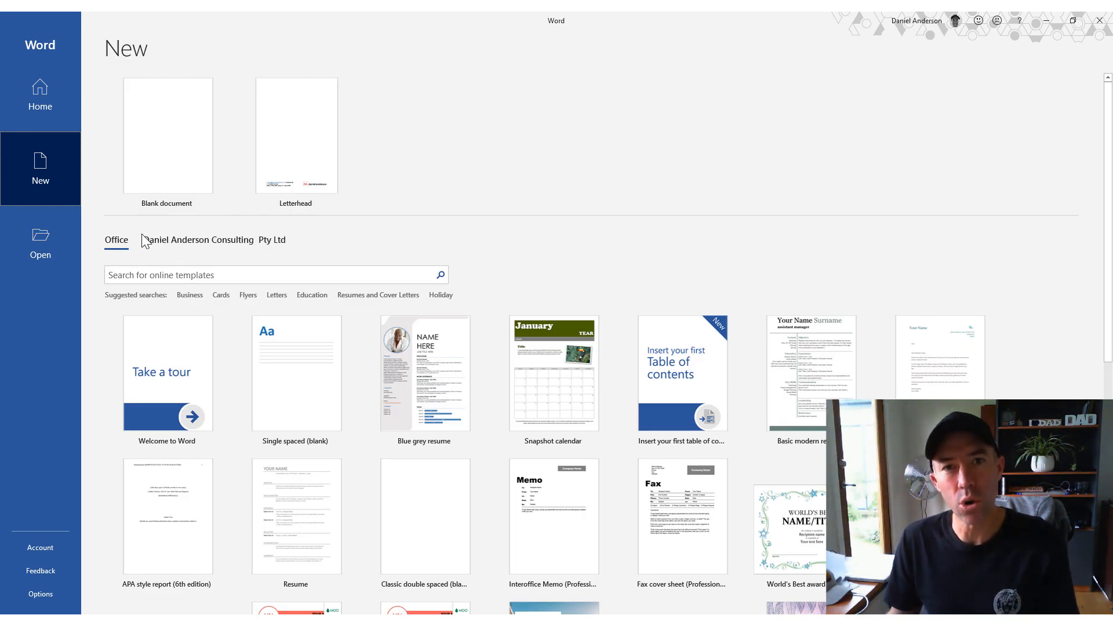
pyautogui.click(193, 242)
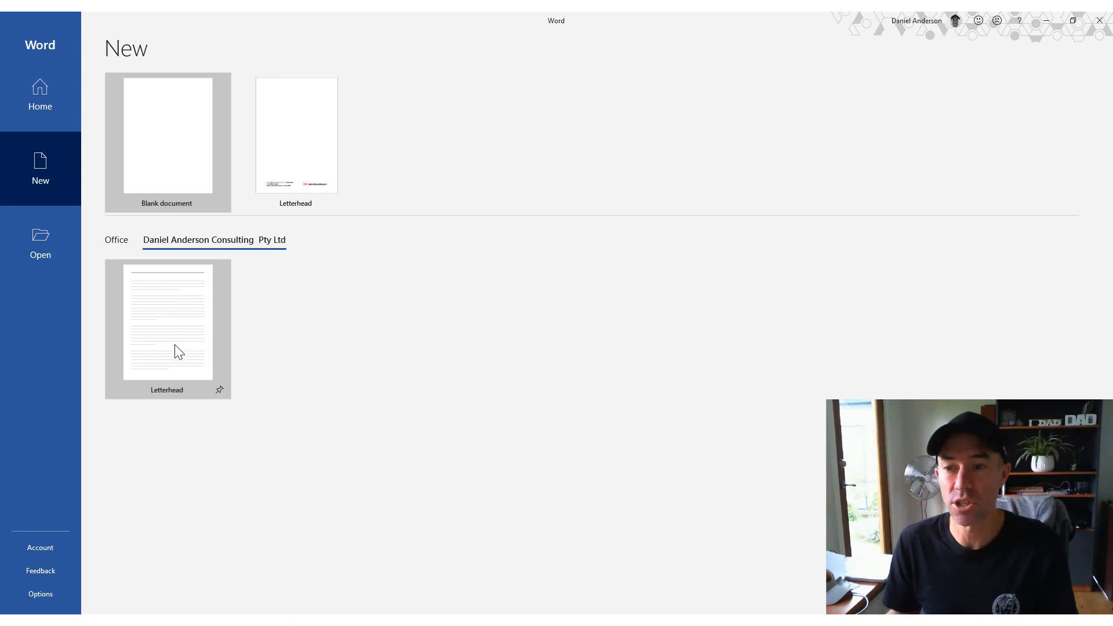
pyautogui.click(183, 329)
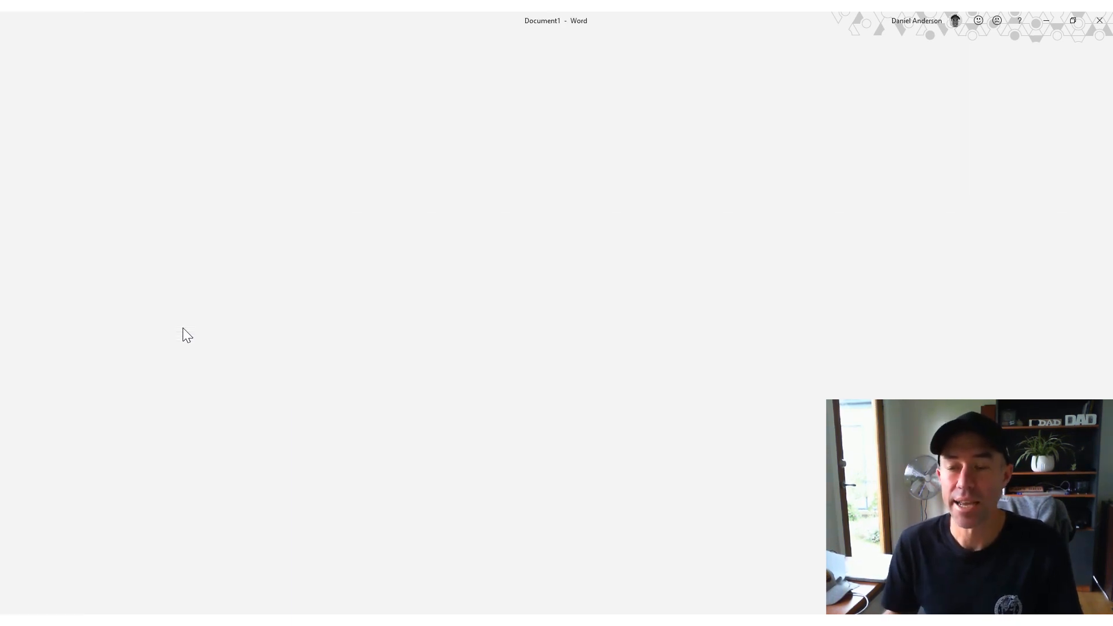
pyautogui.scroll(-5, 480, 318)
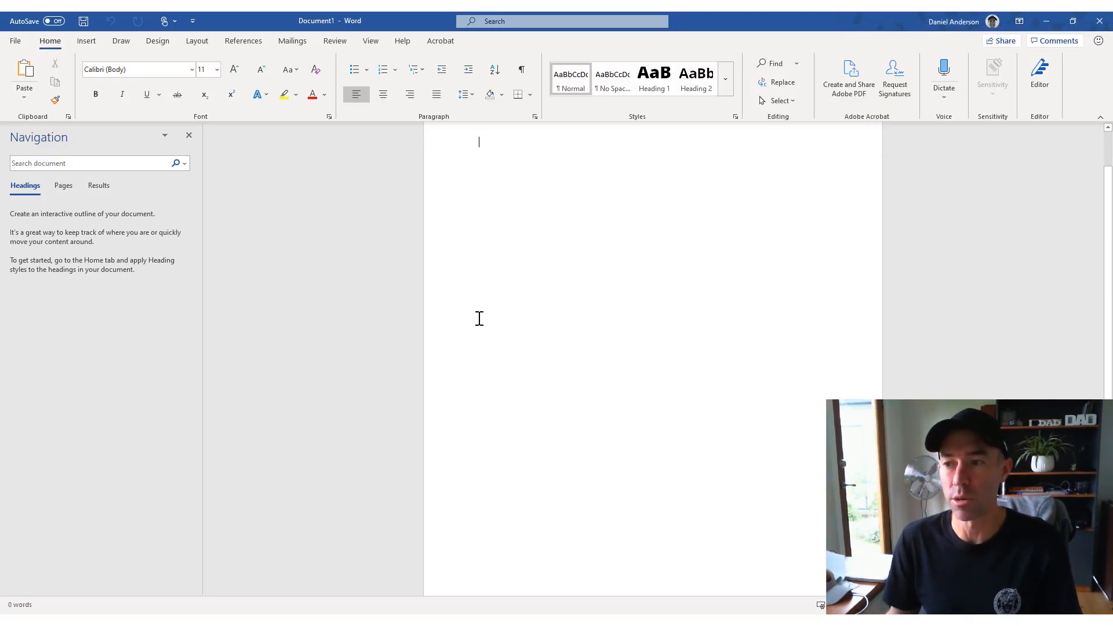